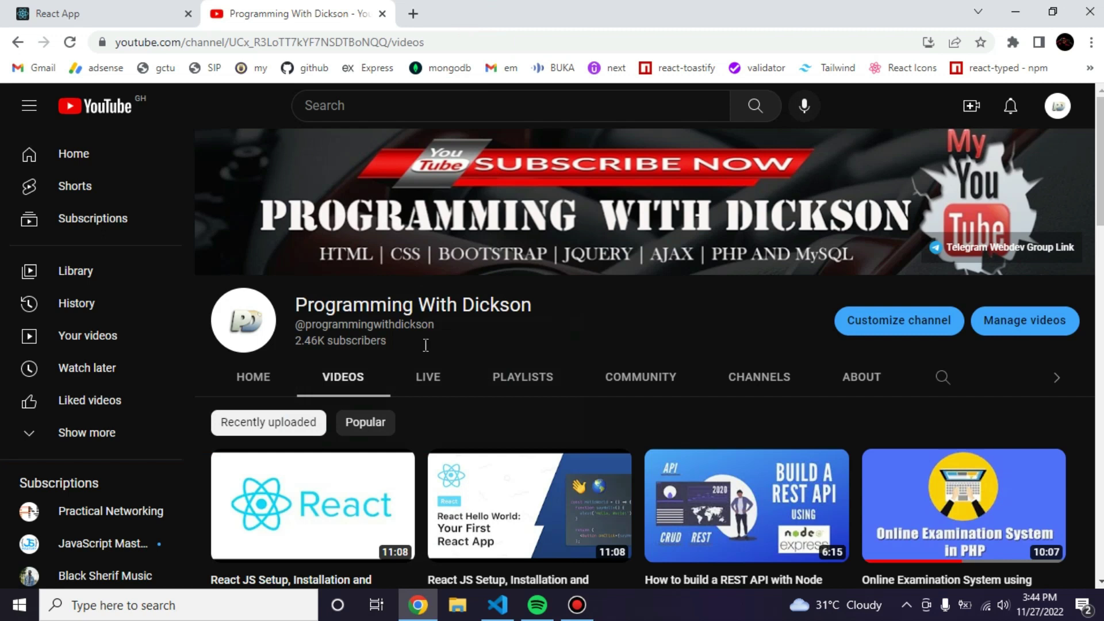
In VS Code, check the backend terminal (database connected, port 5000) and the frontend dev server terminal.
left_click(498, 605)
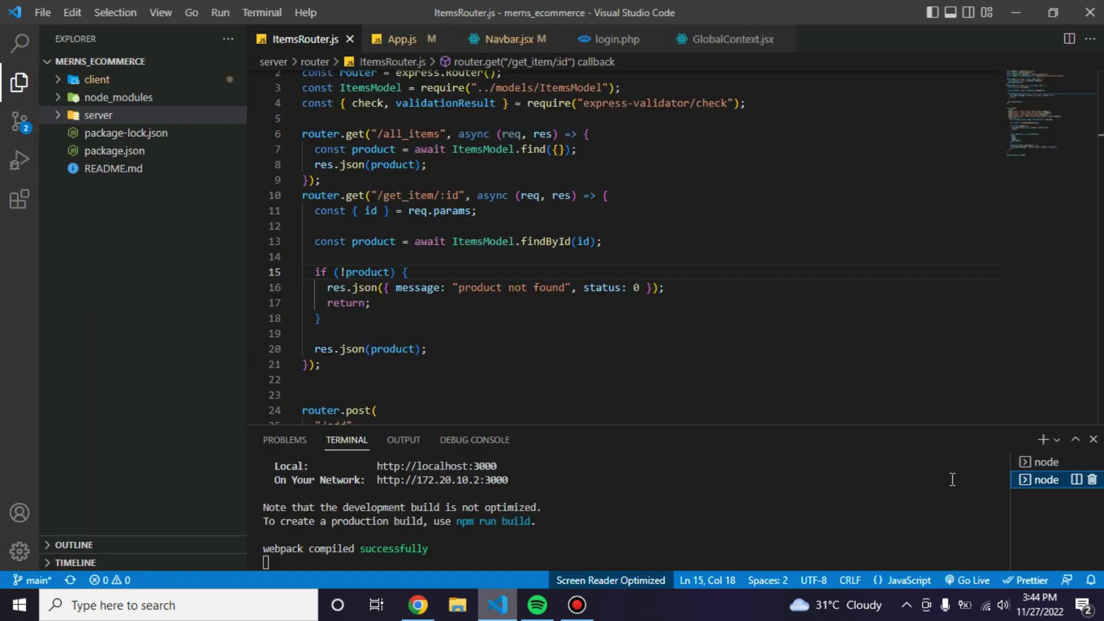
left_click(1047, 463)
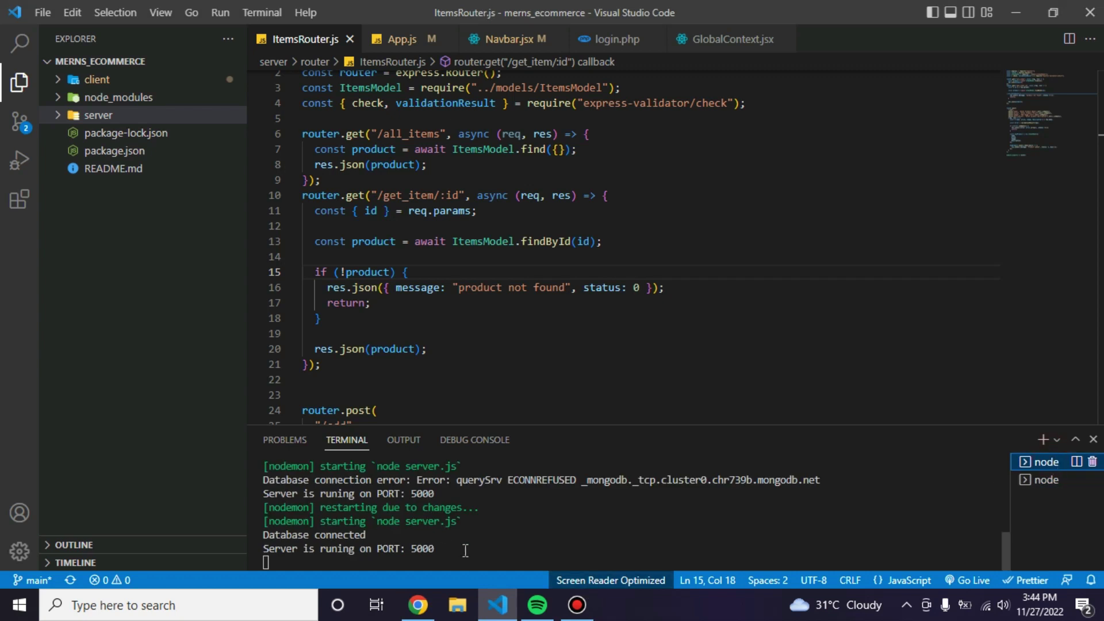
left_click(1041, 481)
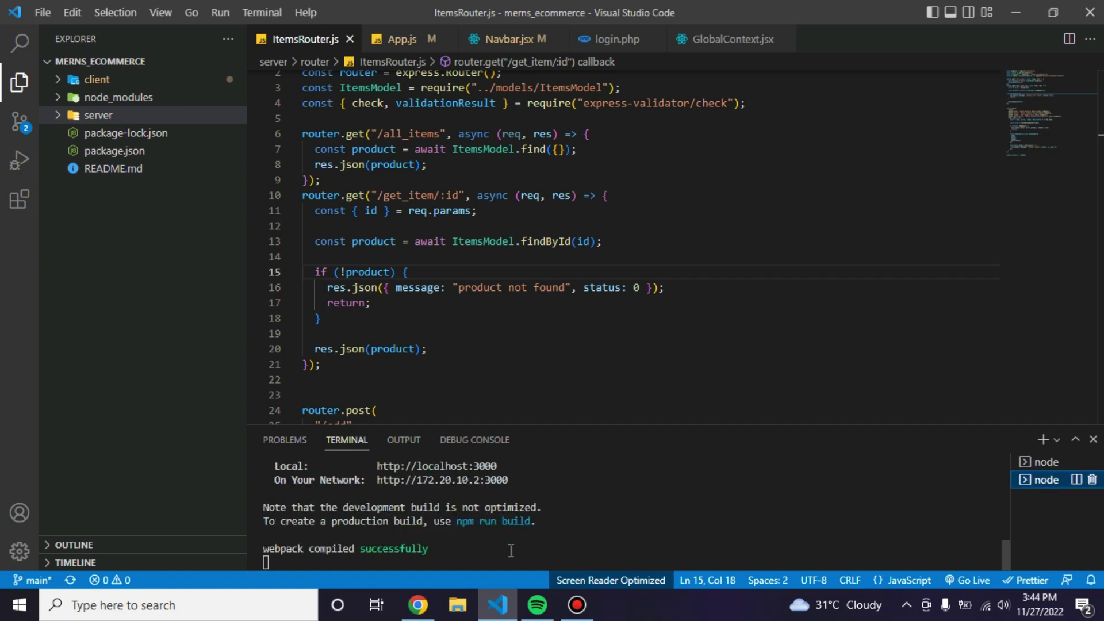
Switch to the localhost:3000 store and browse the Iphone 14, Apple Laptop and Black porsche sedan cards.
left_click(418, 605)
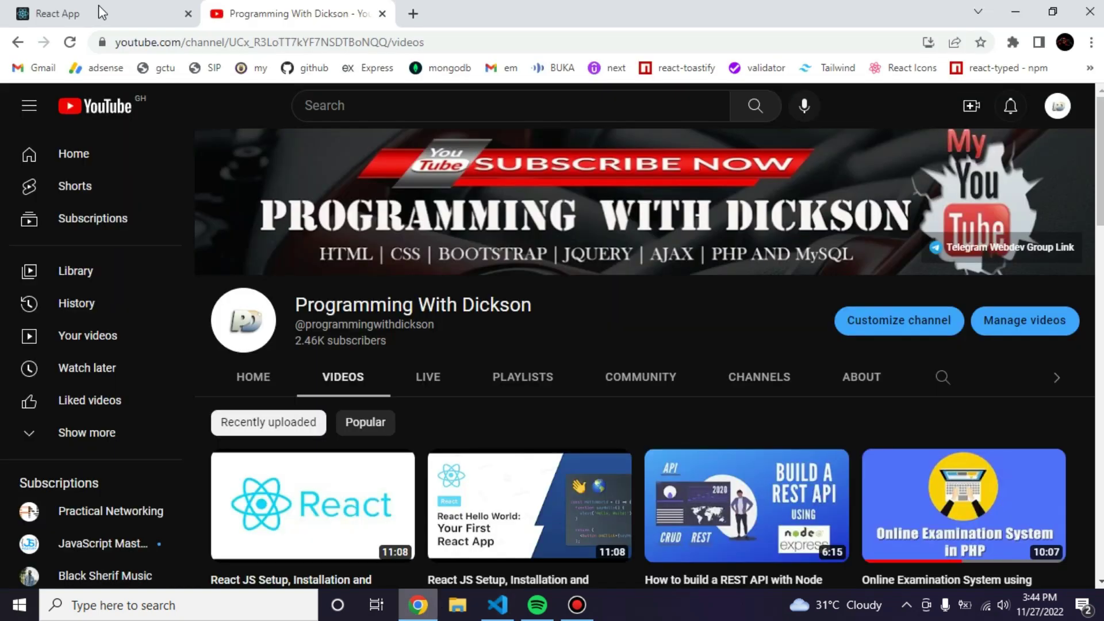
left_click(98, 11)
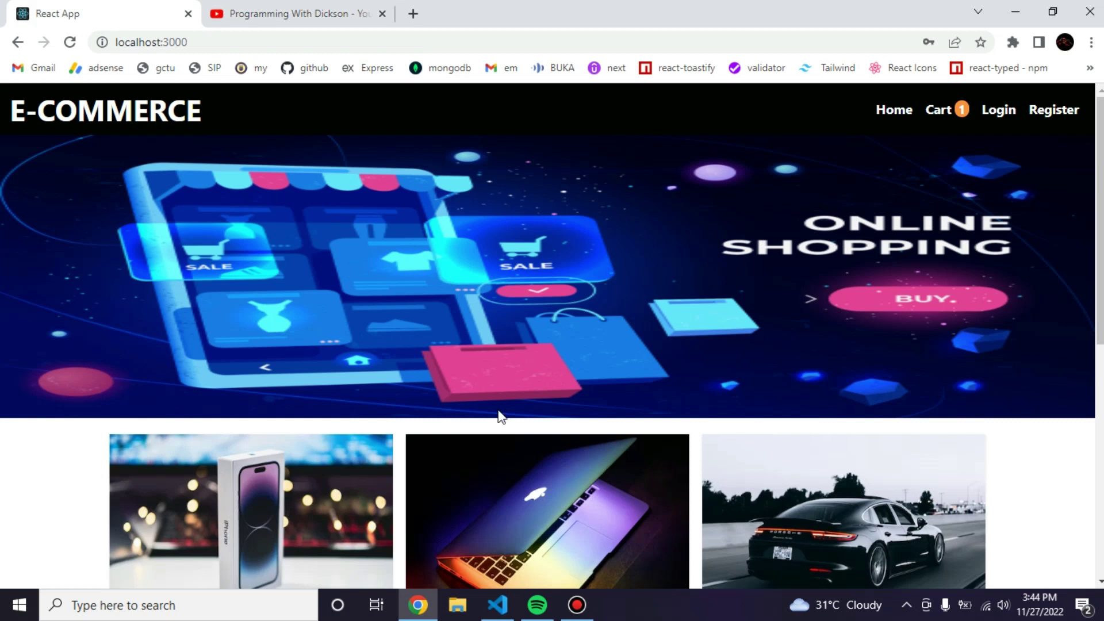
scroll(498, 410, "down", 6)
scroll(497, 410, "up", 2)
scroll(498, 410, "up", 5)
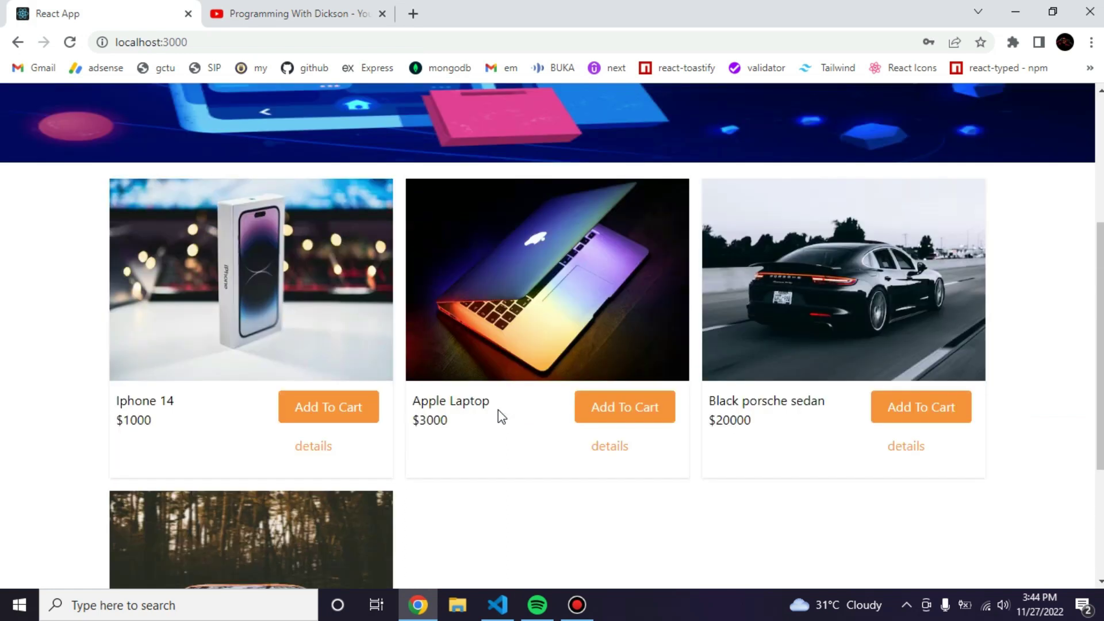
scroll(498, 409, "down", 3)
scroll(498, 409, "down", 5)
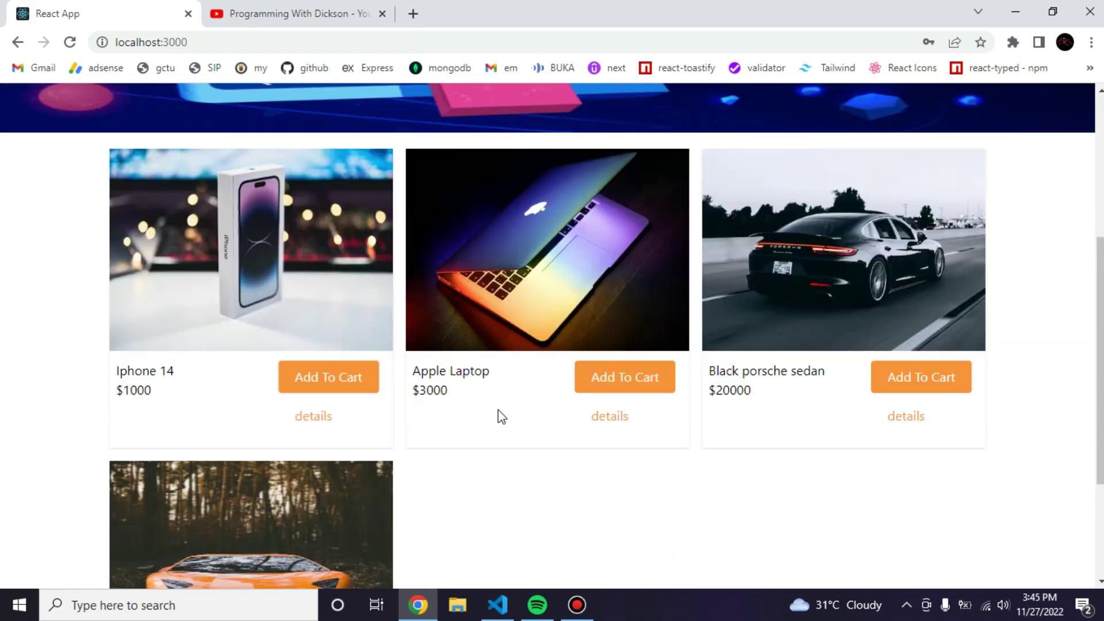
scroll(498, 409, "up", 6)
scroll(498, 409, "up", 2)
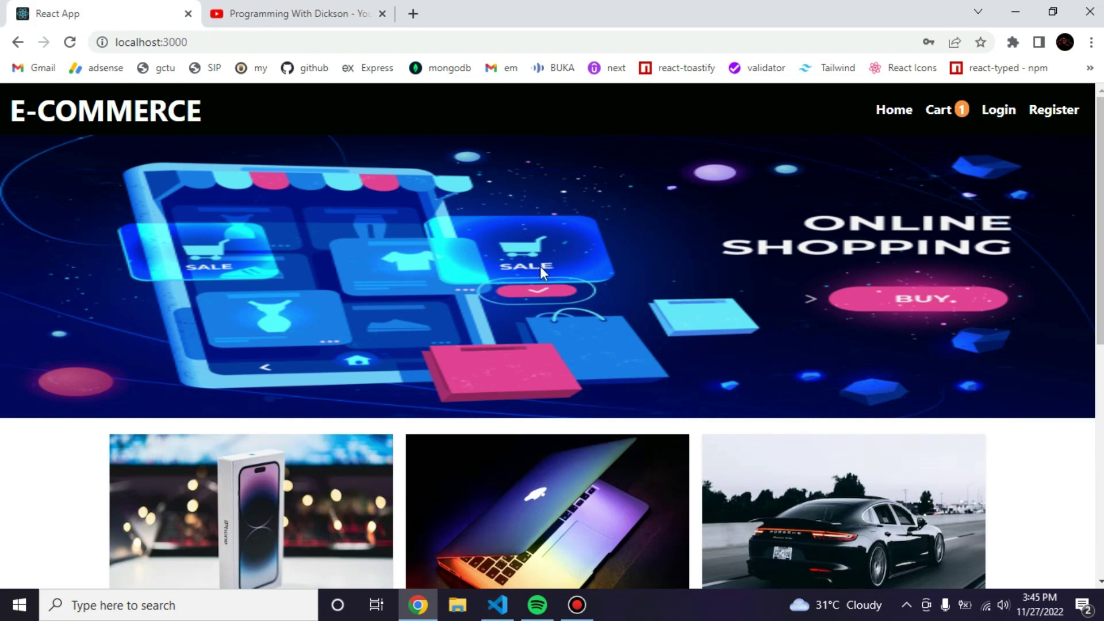
Go from the Login page to the Register Account form and submit it empty to test validation.
left_click(1000, 112)
left_click(473, 238)
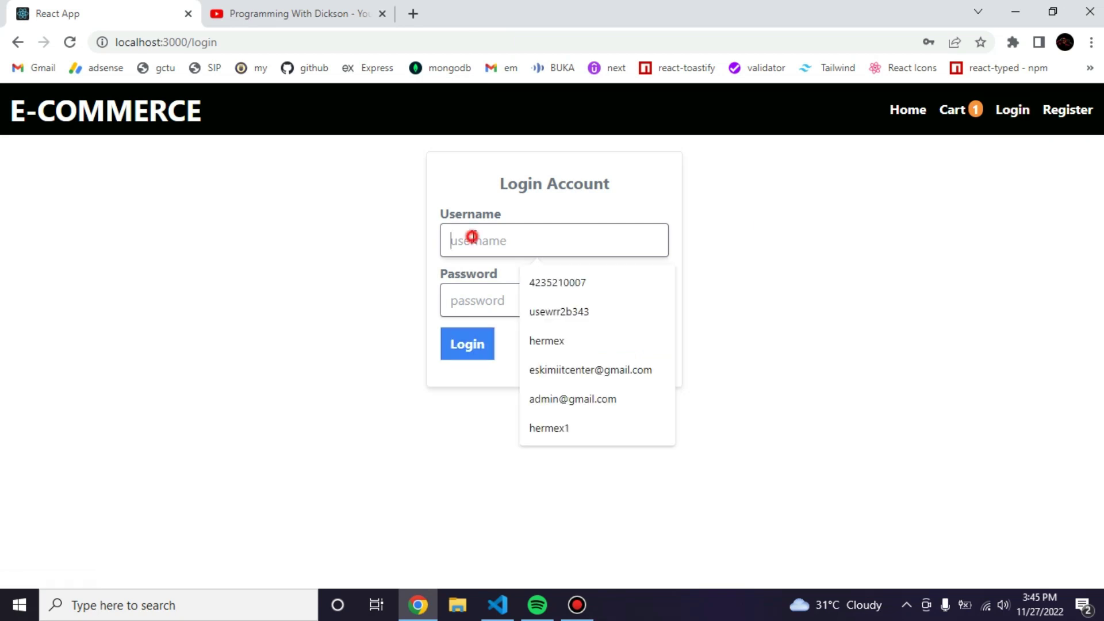
left_click(852, 216)
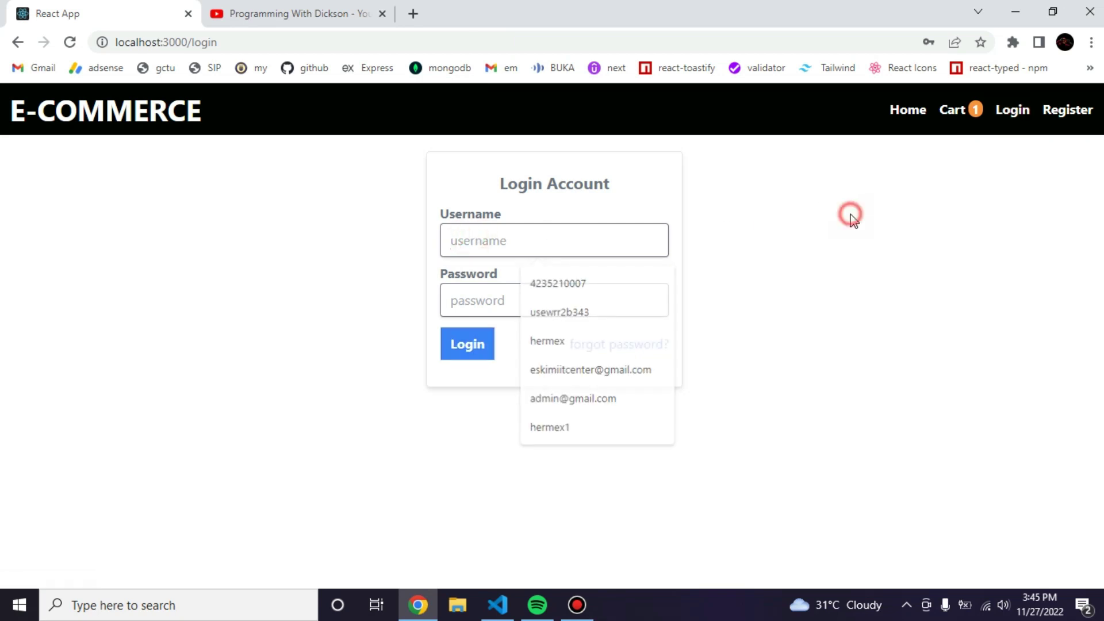
left_click(1062, 120)
scroll(571, 345, "down", 1)
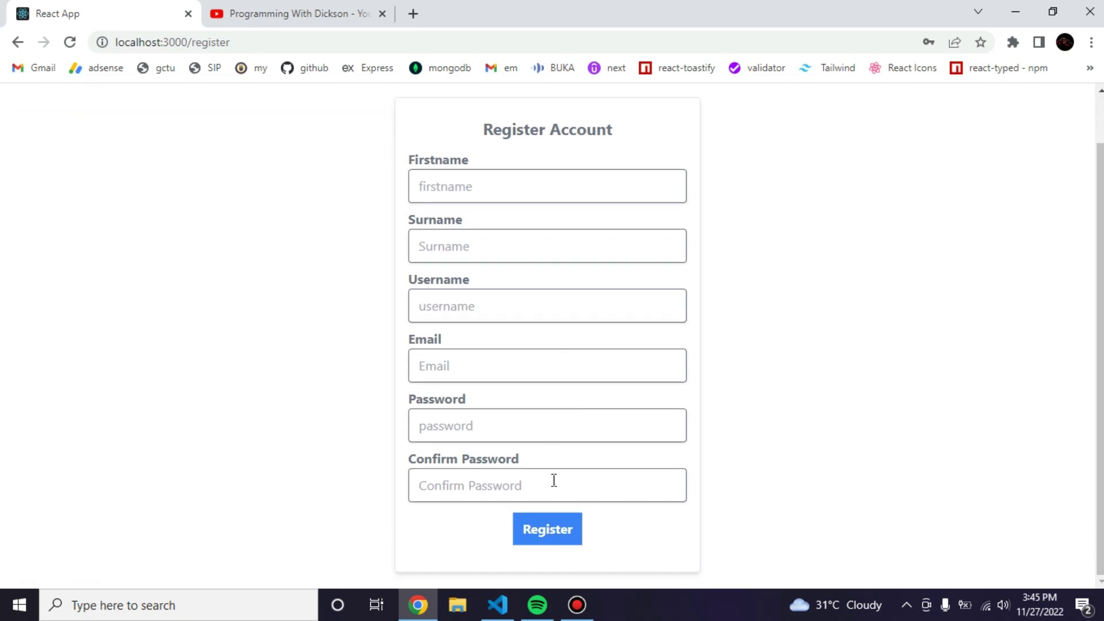
left_click(547, 527)
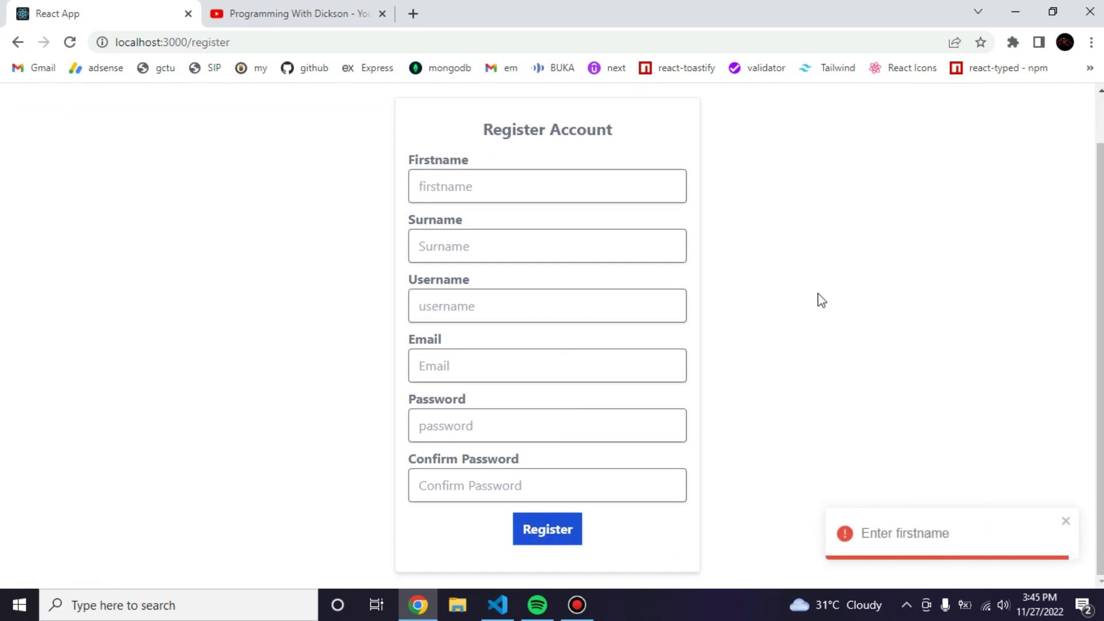
Autofill the name and e-mail from saved details, then enter a username and a password.
left_click(600, 186)
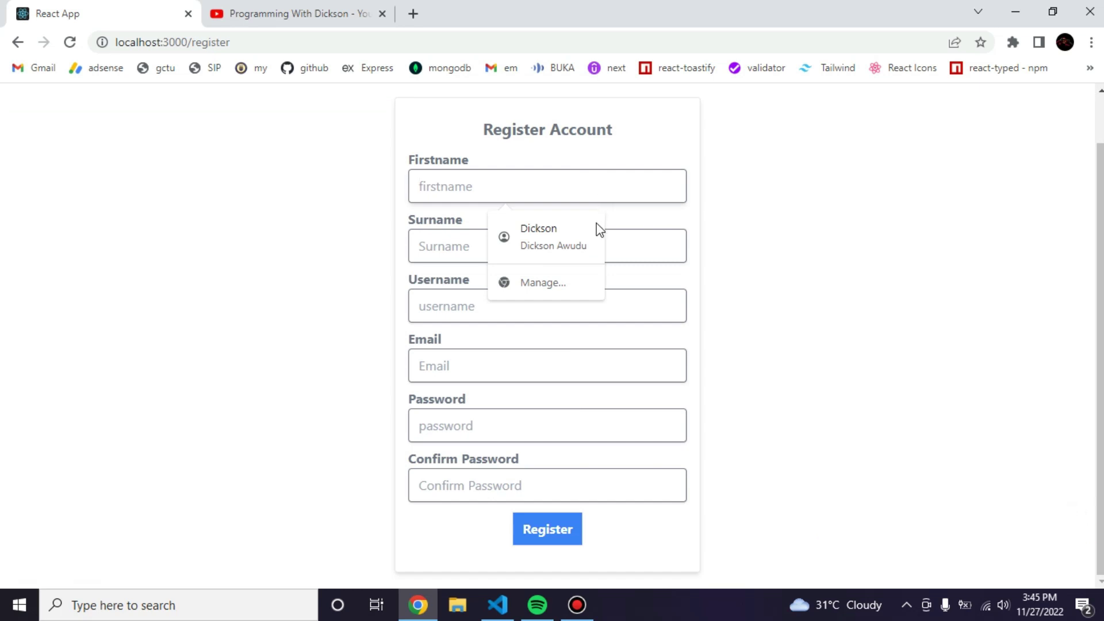
left_click(589, 237)
left_click(517, 288)
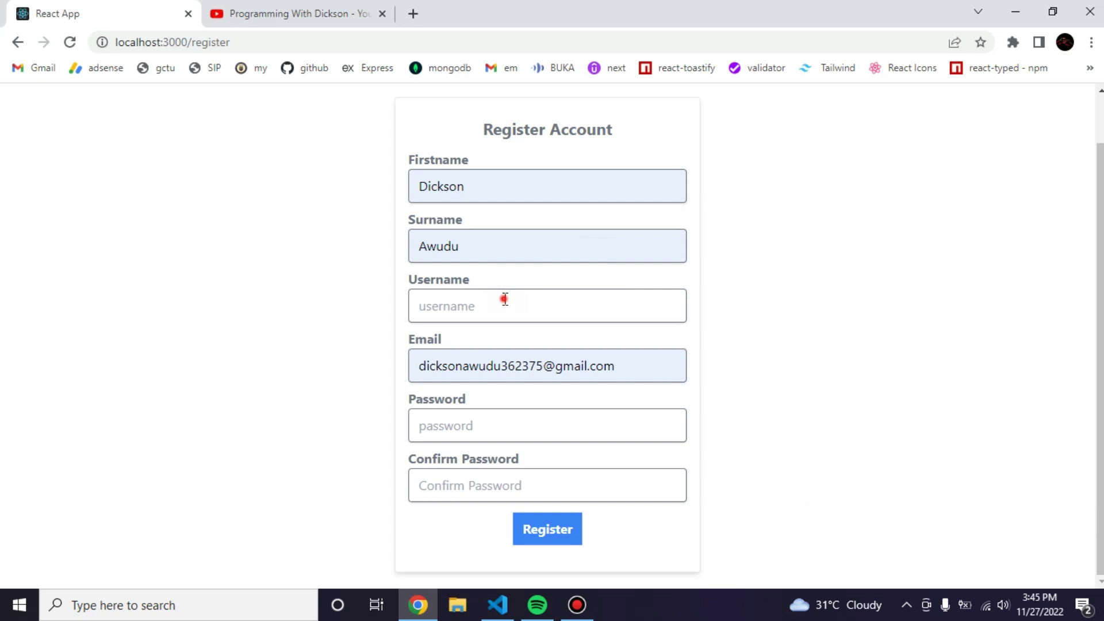
left_click(505, 298)
type("hermex")
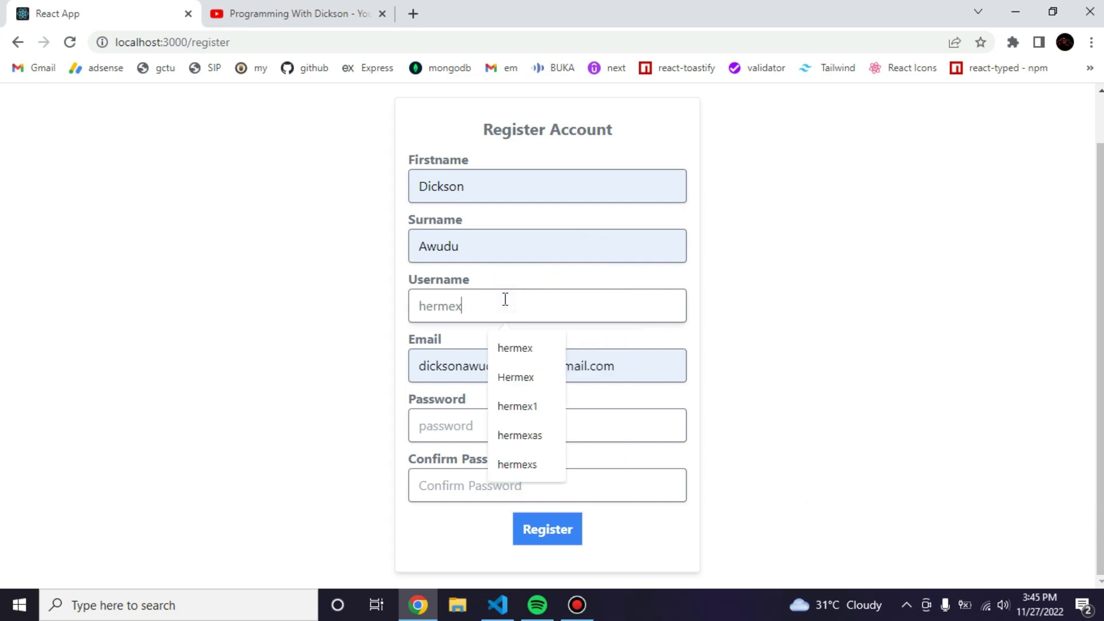
left_click(475, 364)
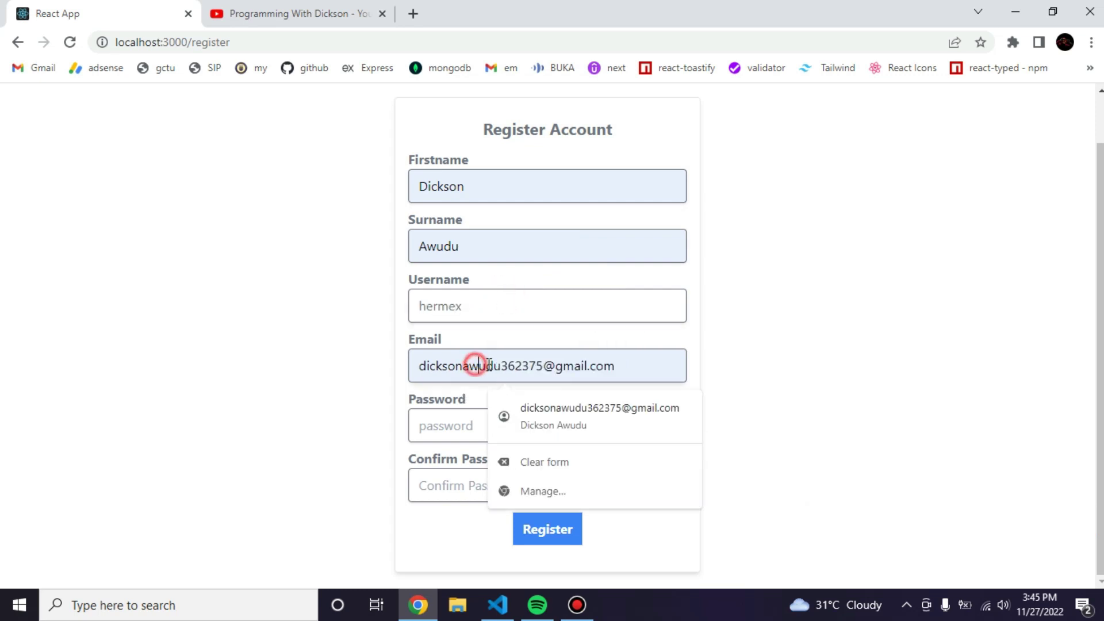
left_click(548, 366)
left_click(475, 425)
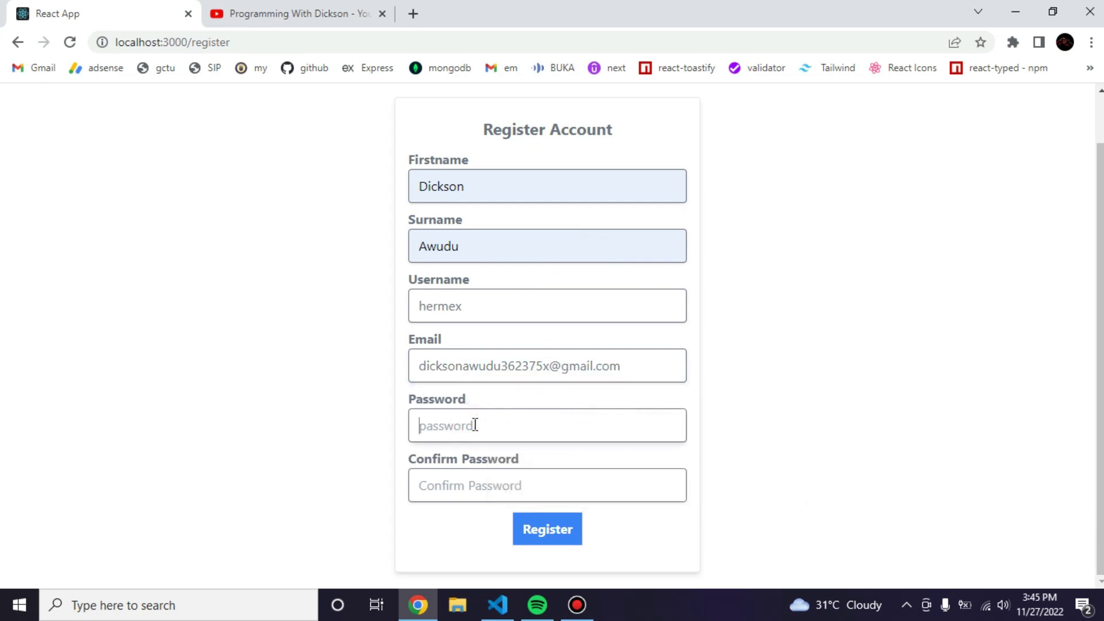
type("12345678")
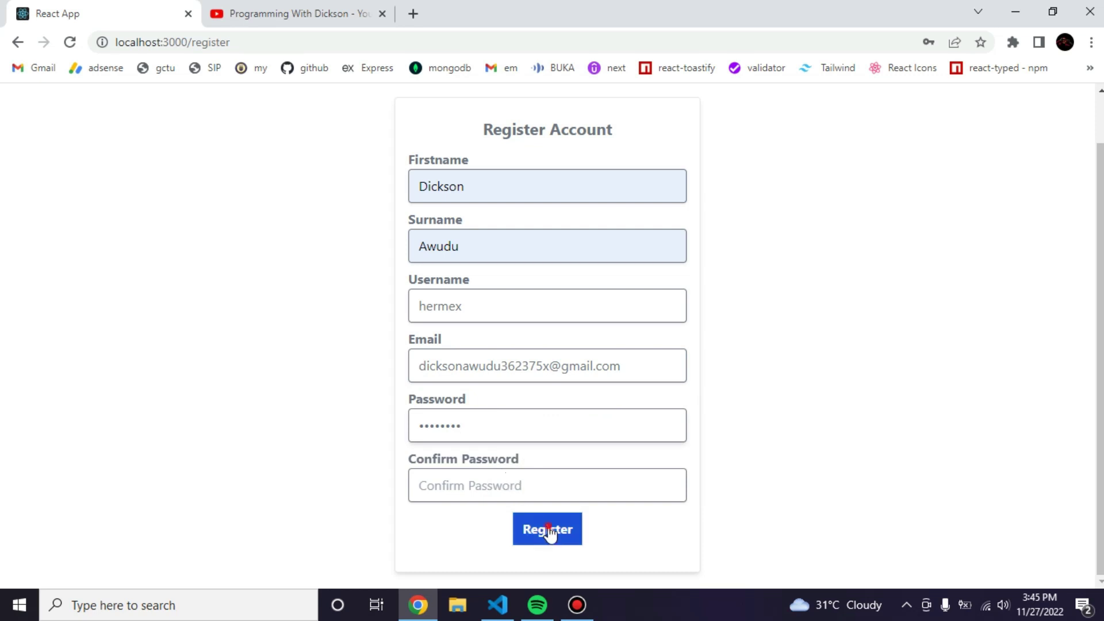
Try registering, enter a partial Confirm Password, and submit the form again.
left_click(547, 528)
left_click(469, 465)
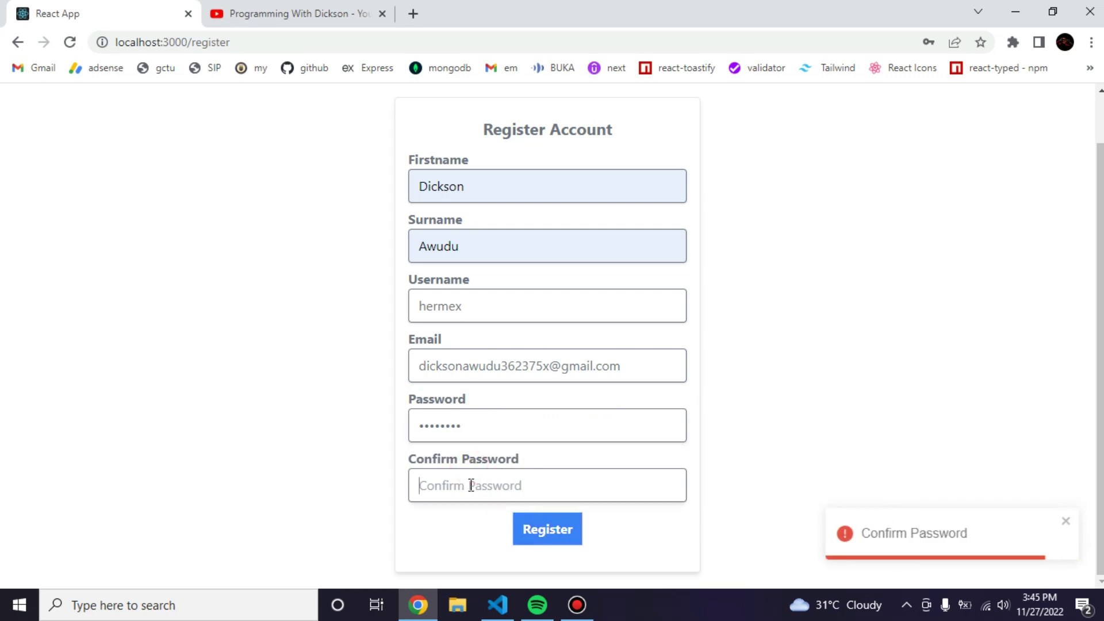
left_click(471, 485)
type("123456")
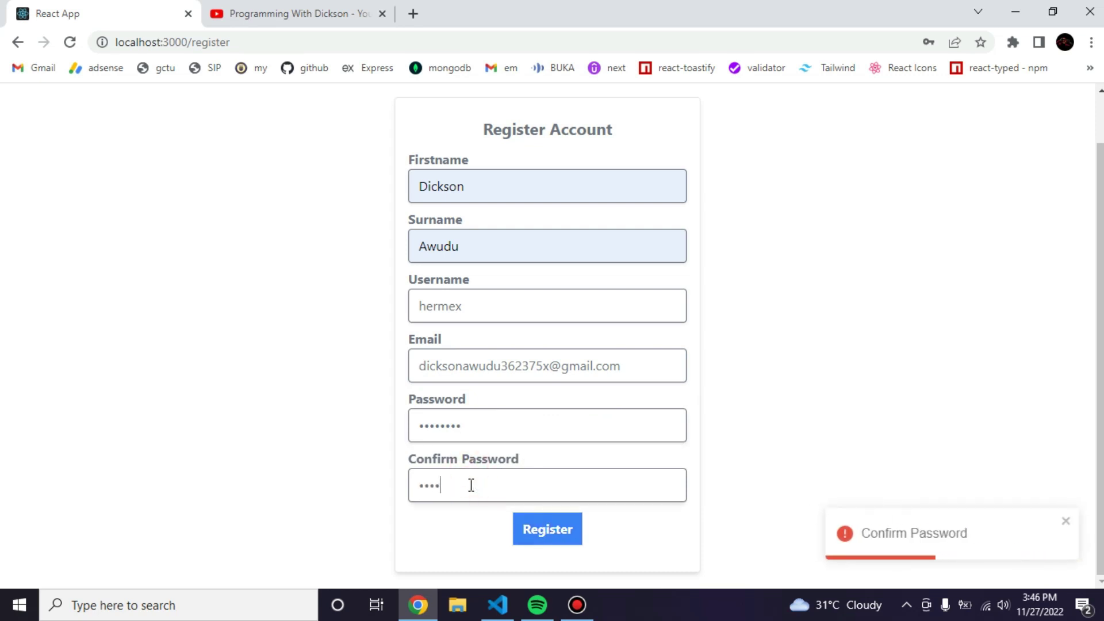
left_click(534, 528)
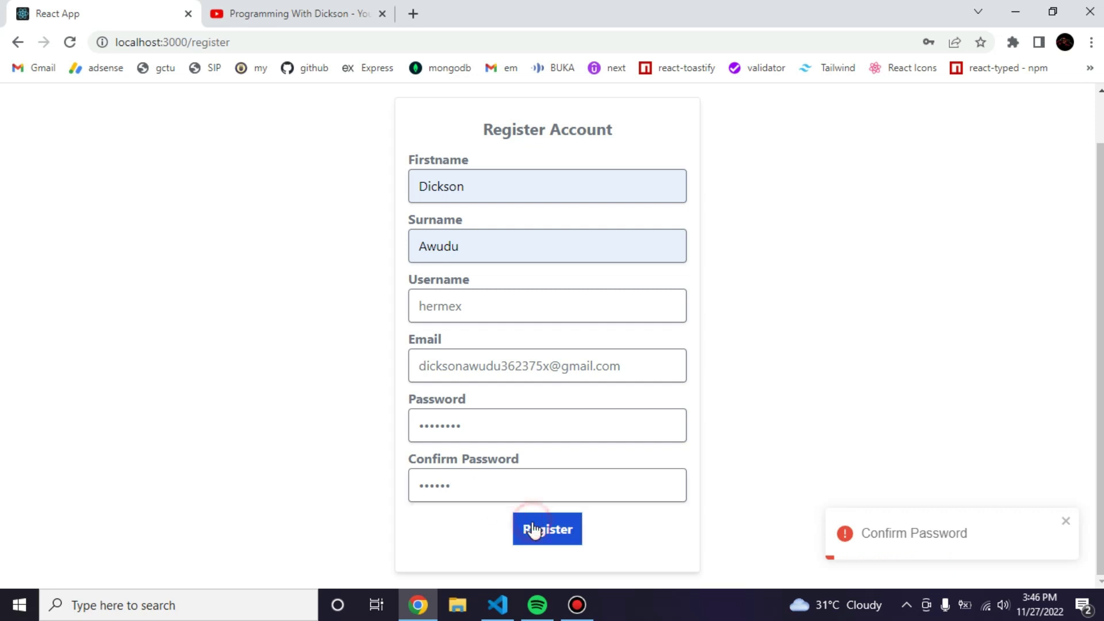
Complete the matching confirmation password, change the already-taken username, and register successfully.
left_click(477, 472)
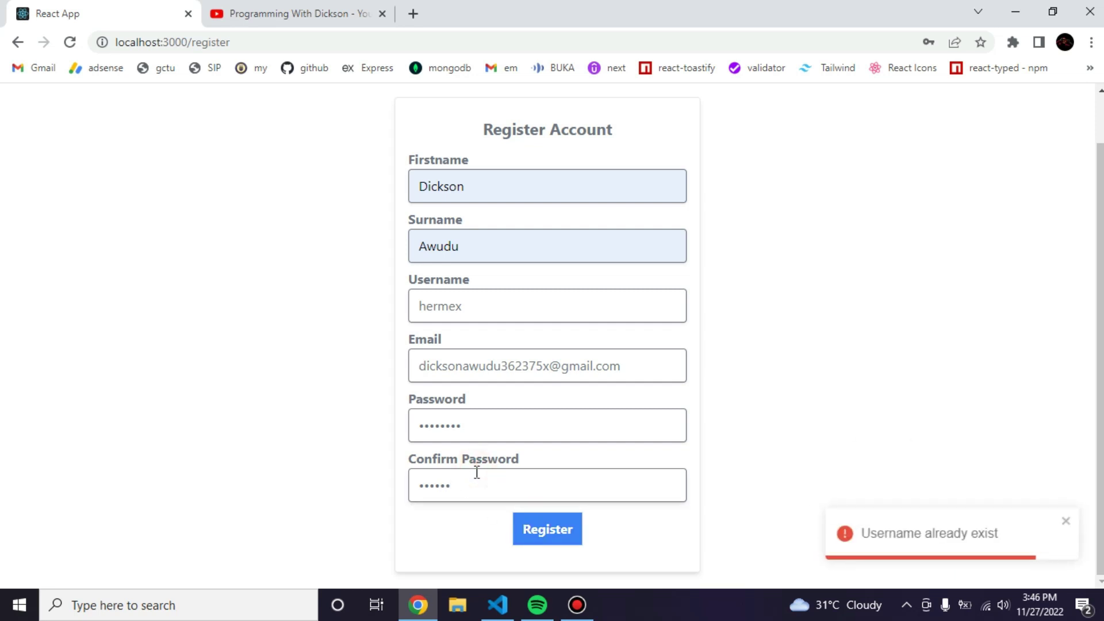
type("78")
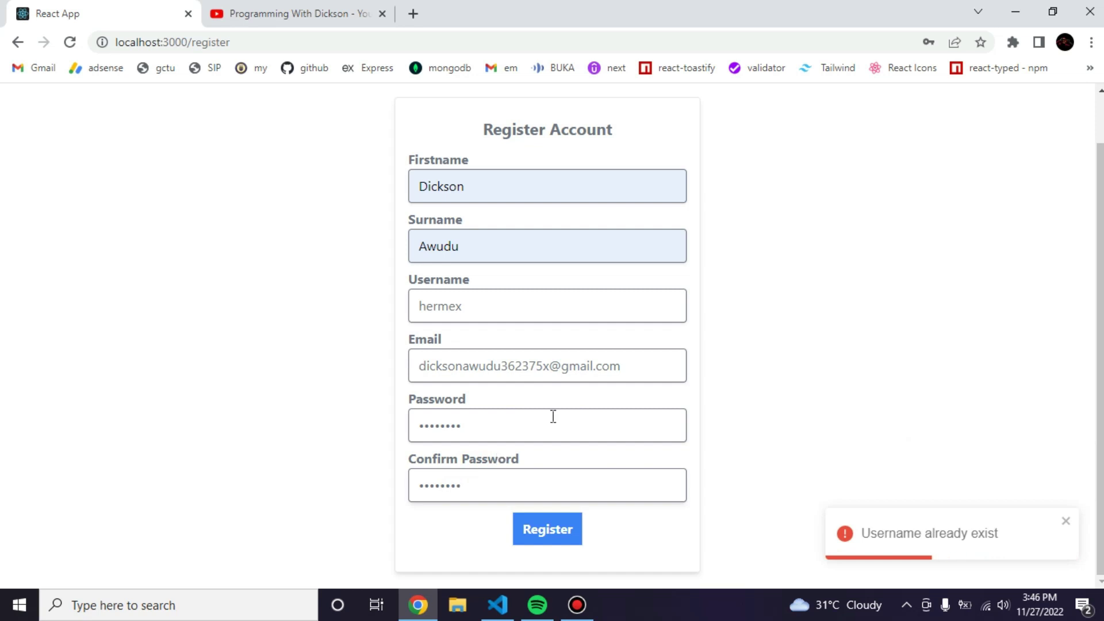
left_click(550, 539)
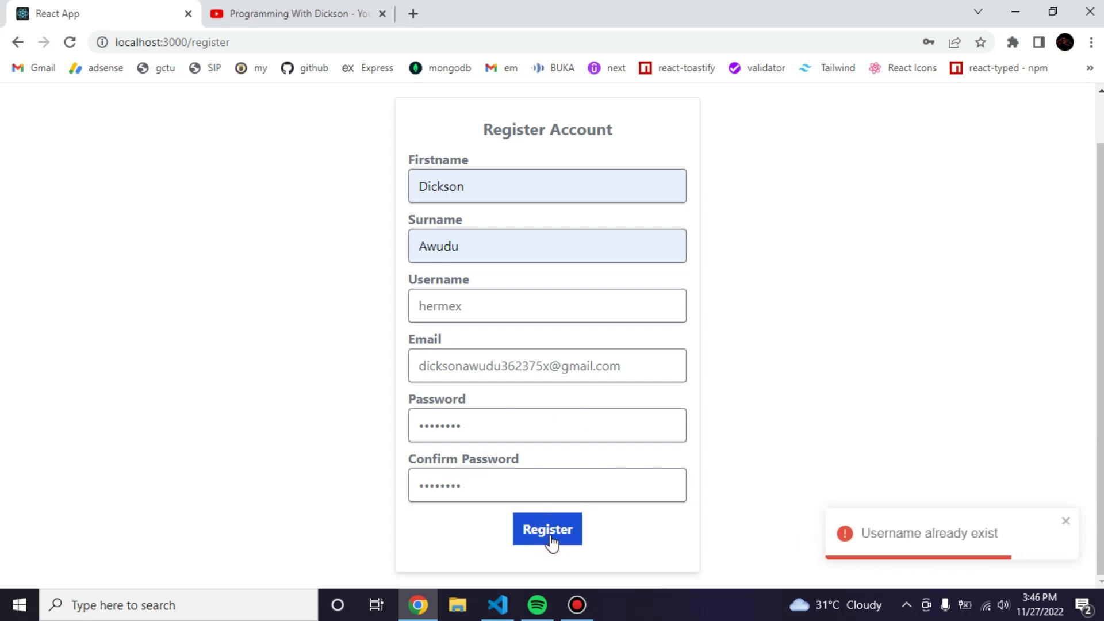
left_click(467, 302)
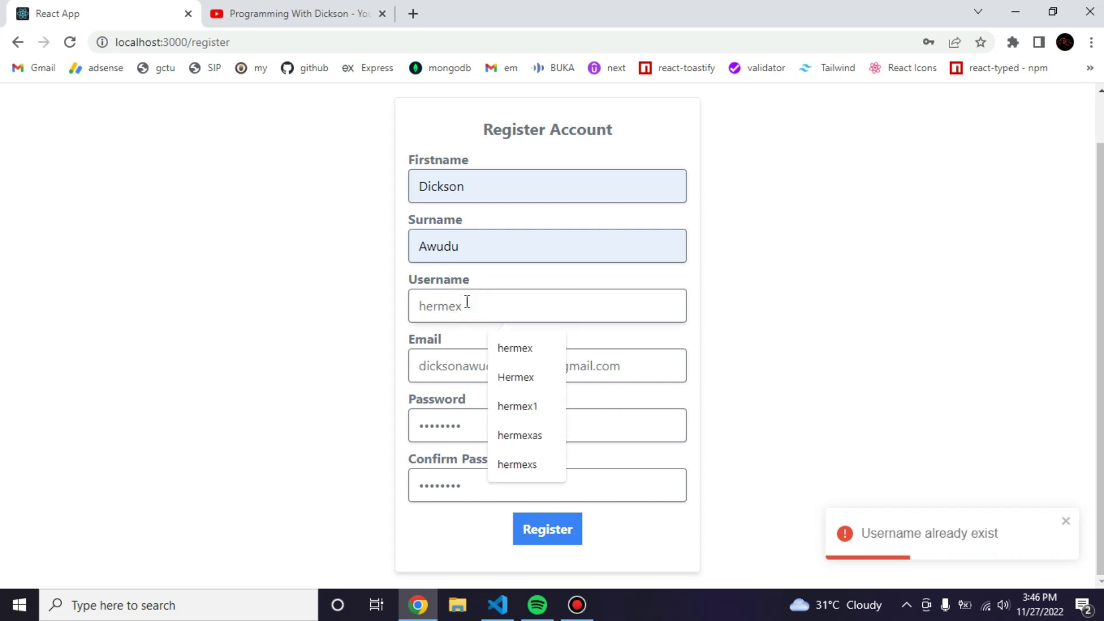
type("1")
left_click(557, 527)
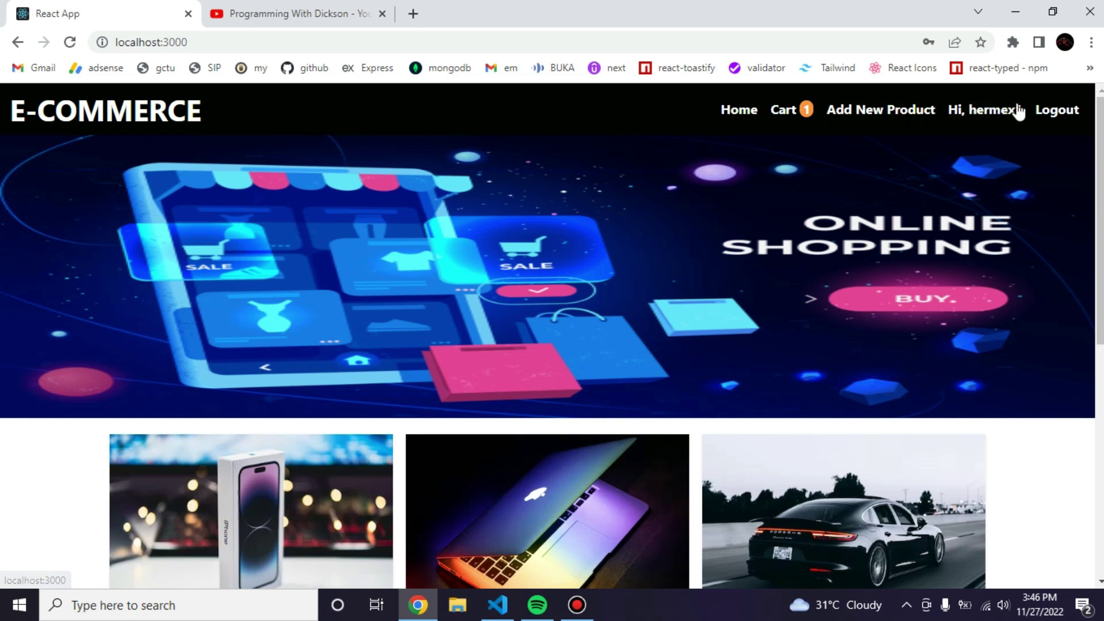
Add another Iphone 14 to the cart and view the cart: Iphone 14 ×4 plus Apple Laptop, $7000.00.
scroll(674, 385, "down", 5)
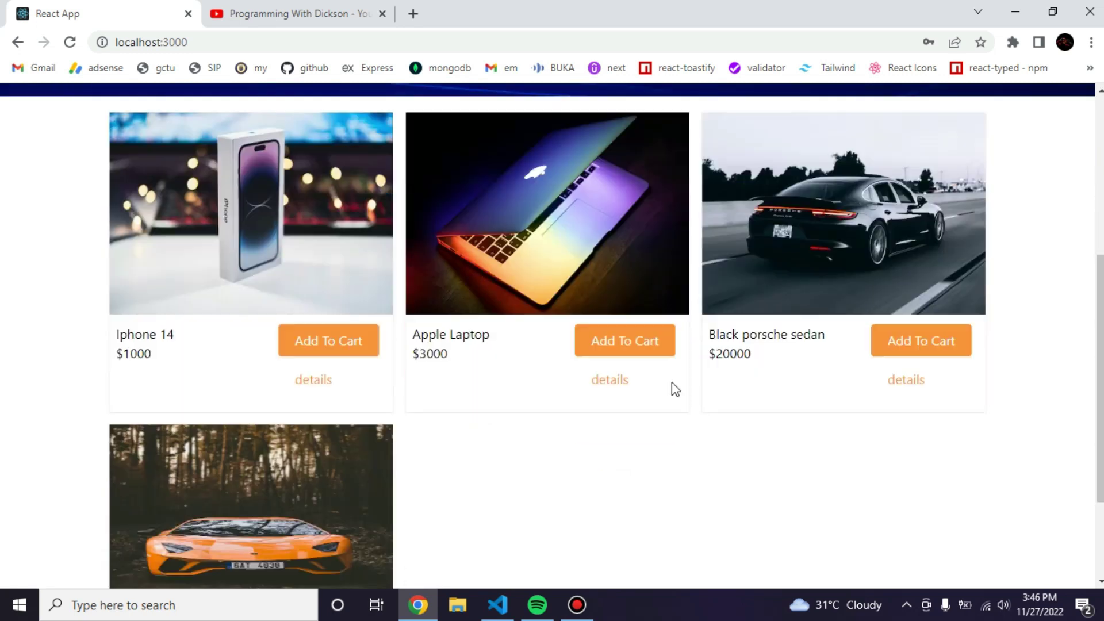
scroll(671, 382, "down", 3)
scroll(672, 382, "up", 4)
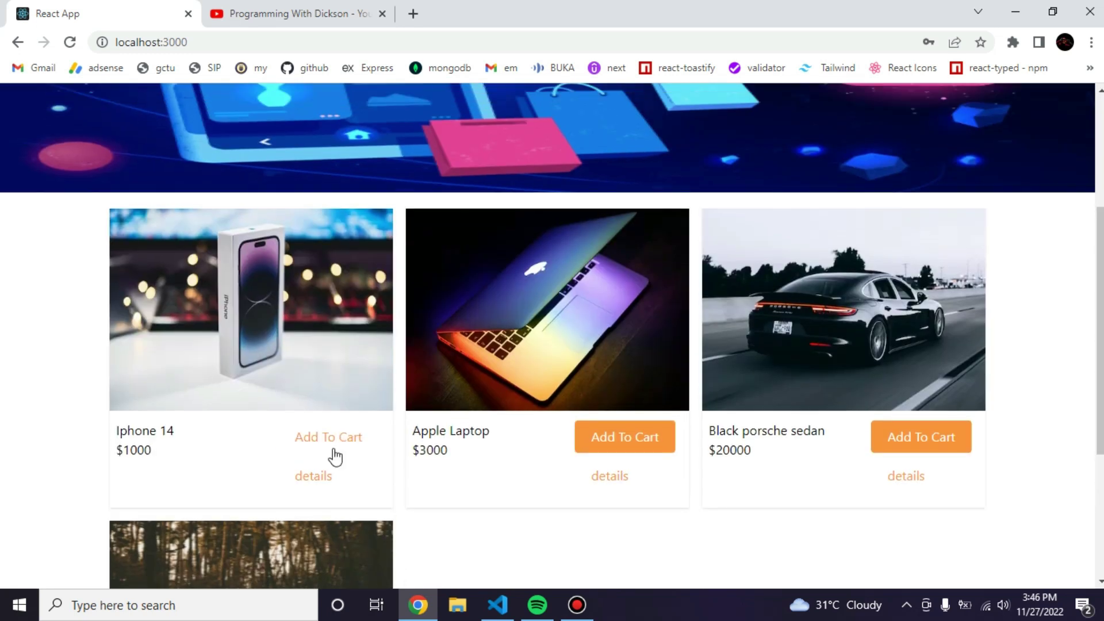
left_click(333, 449)
scroll(713, 279, "up", 4)
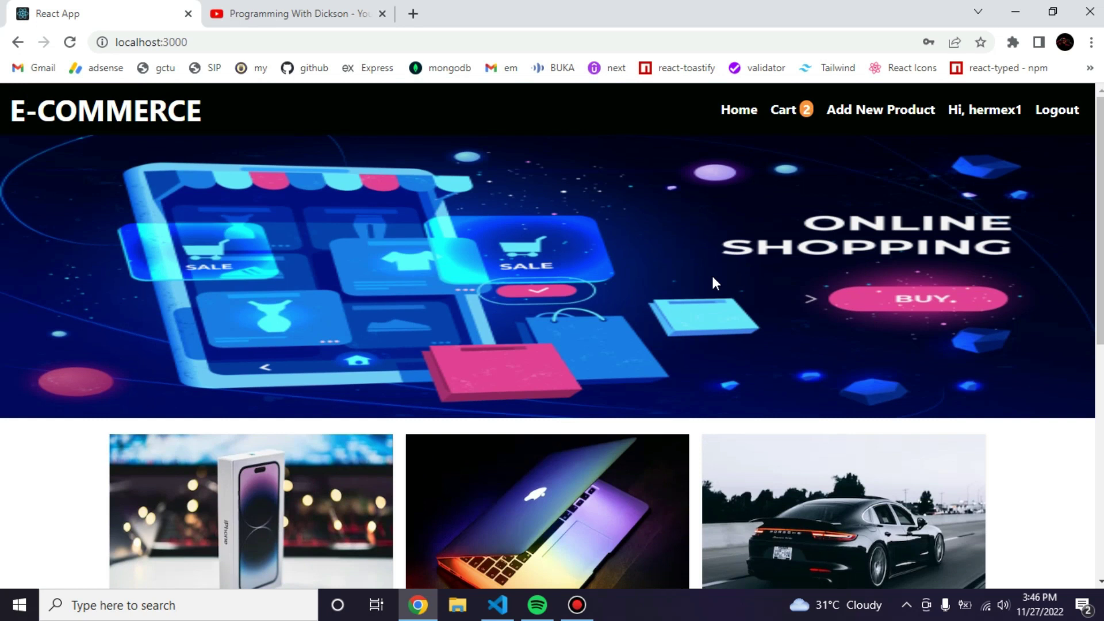
left_click(791, 114)
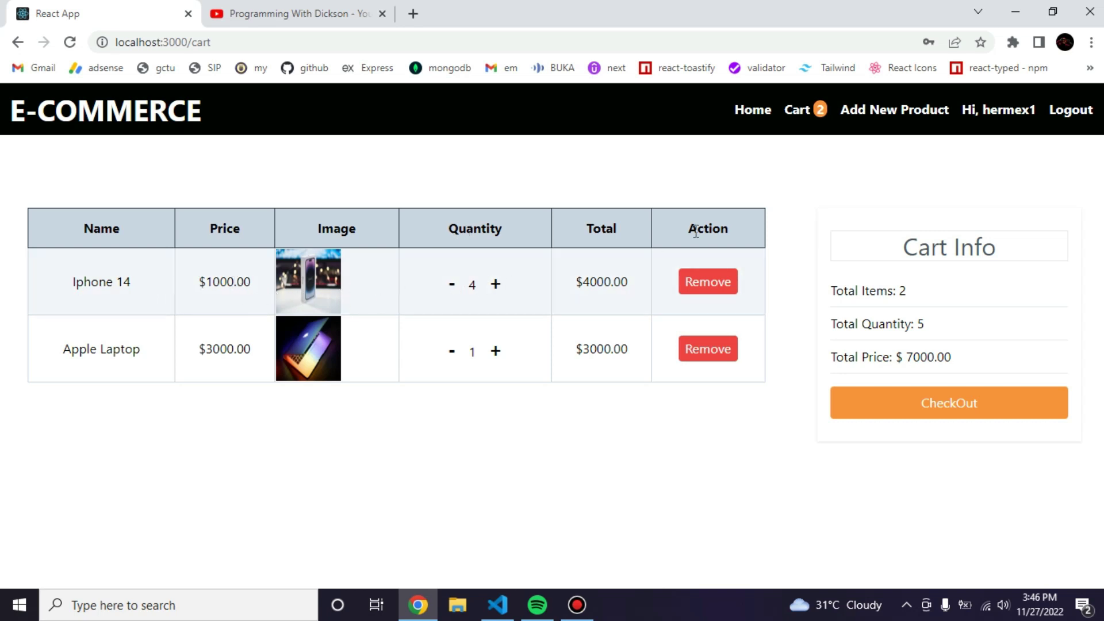
Raise the Iphone 14 quantity by two, then remove both Iphone 14 and Apple Laptop from the cart.
double_click(497, 290)
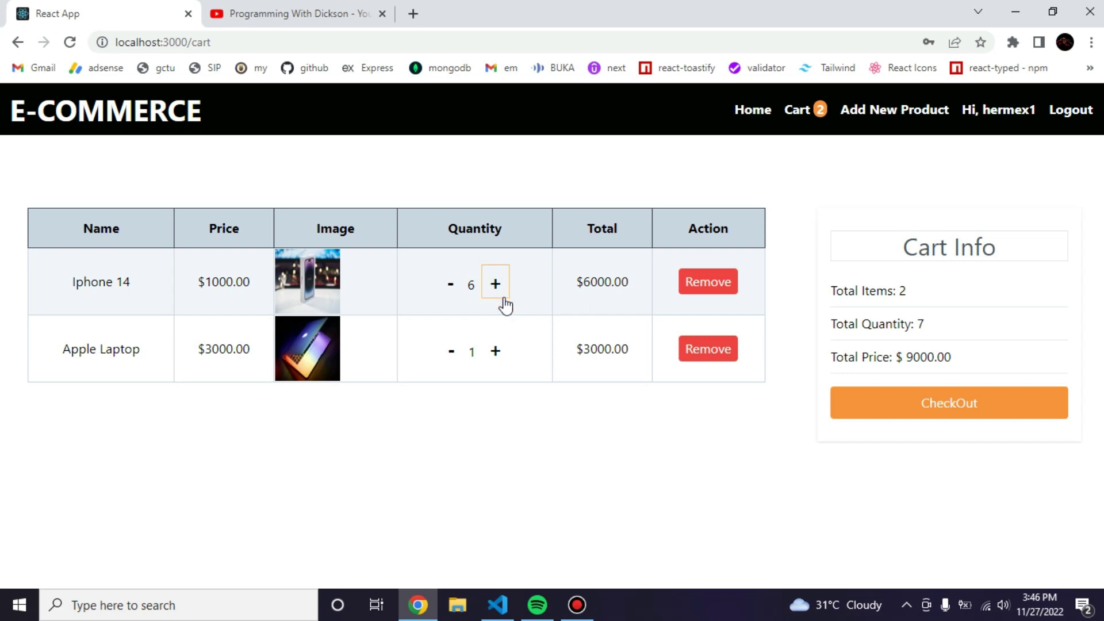
left_click(718, 281)
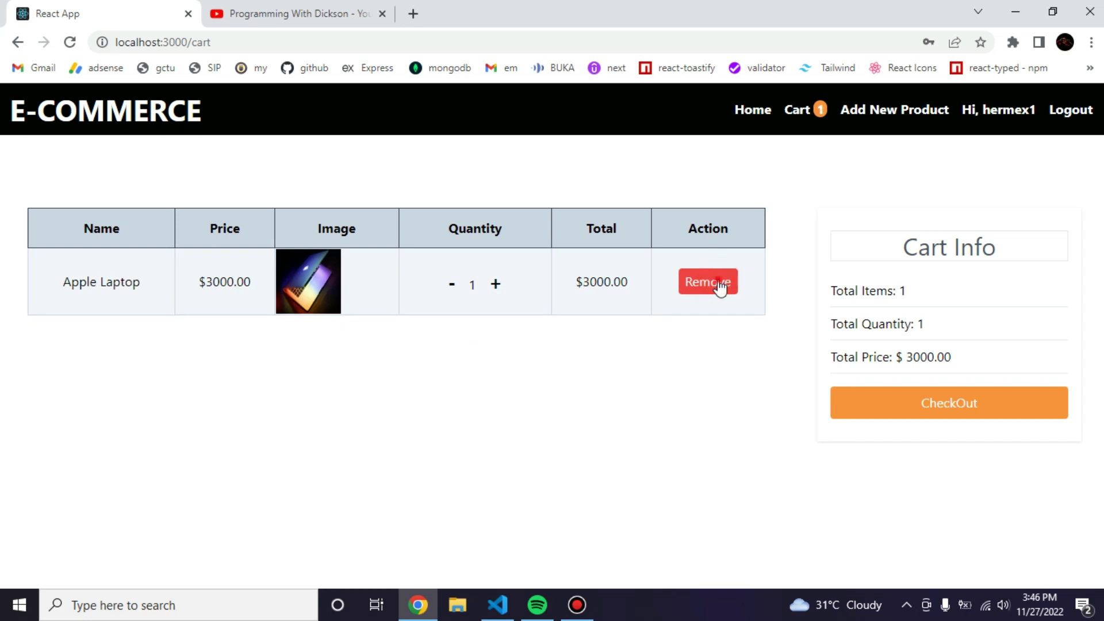
left_click(719, 281)
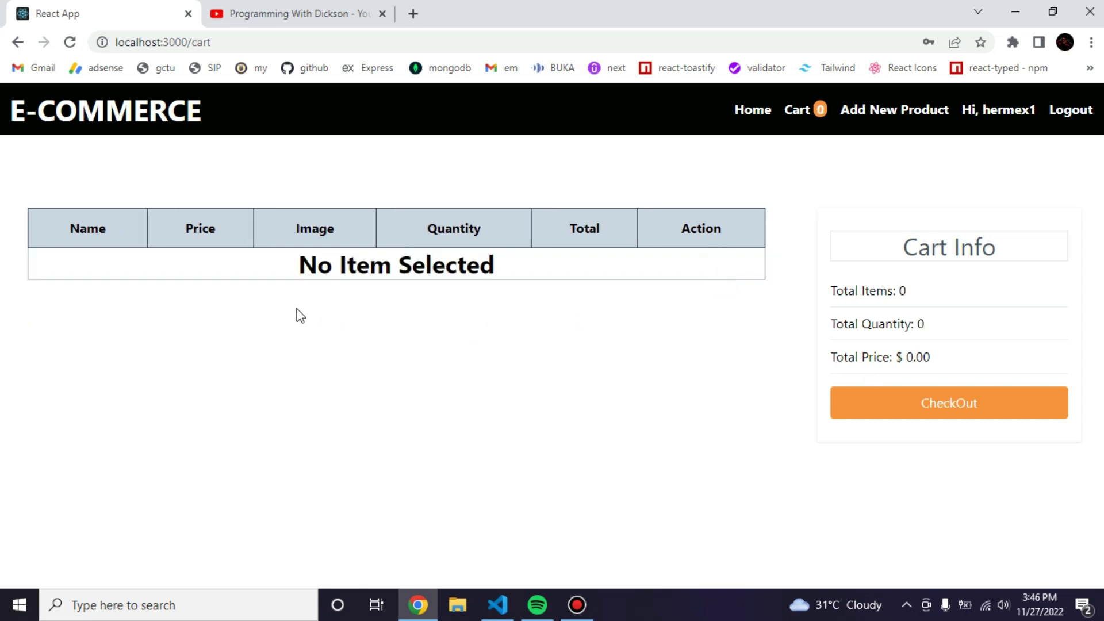
left_click_drag(271, 268, 537, 266)
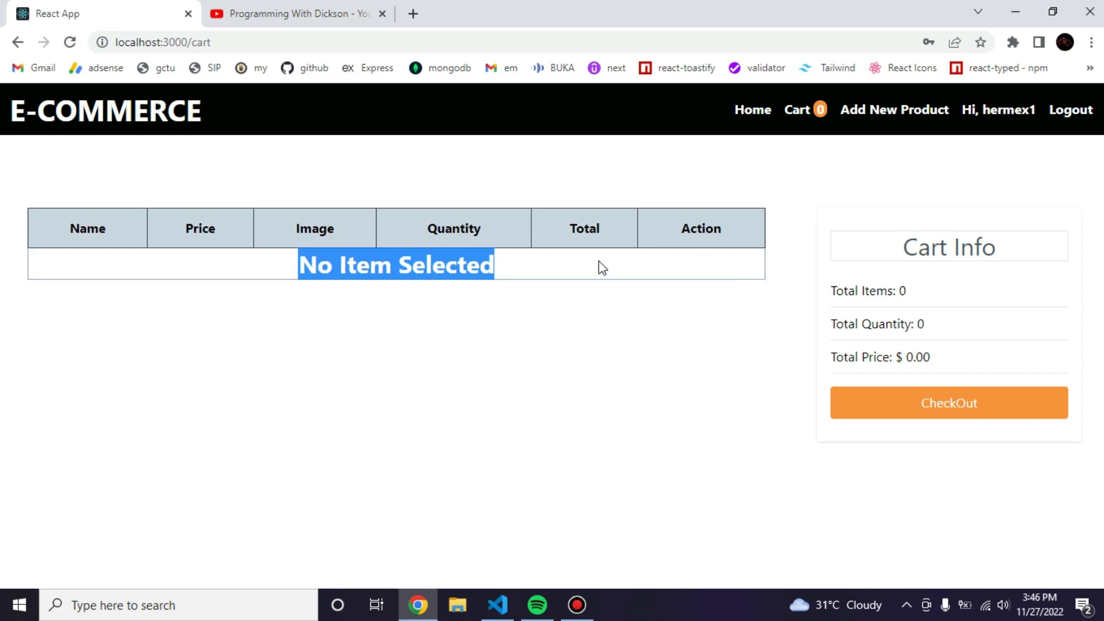
Open Add New Product, step through the Name, Price, Image link and Description fields, then return Home.
left_click(874, 121)
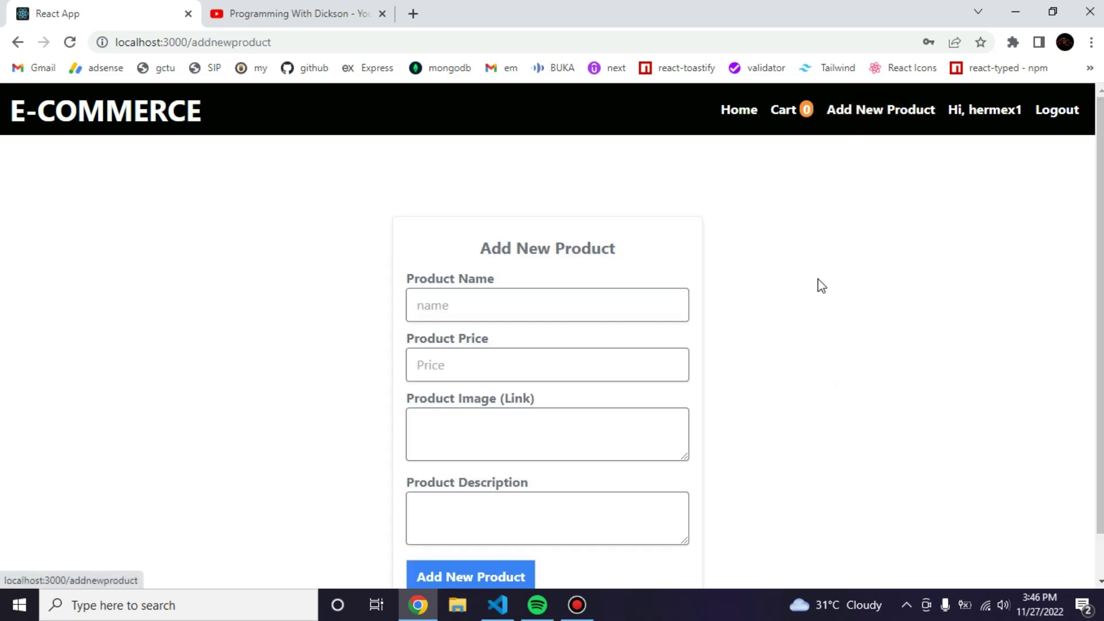
scroll(816, 296, "down", 1)
left_click(503, 270)
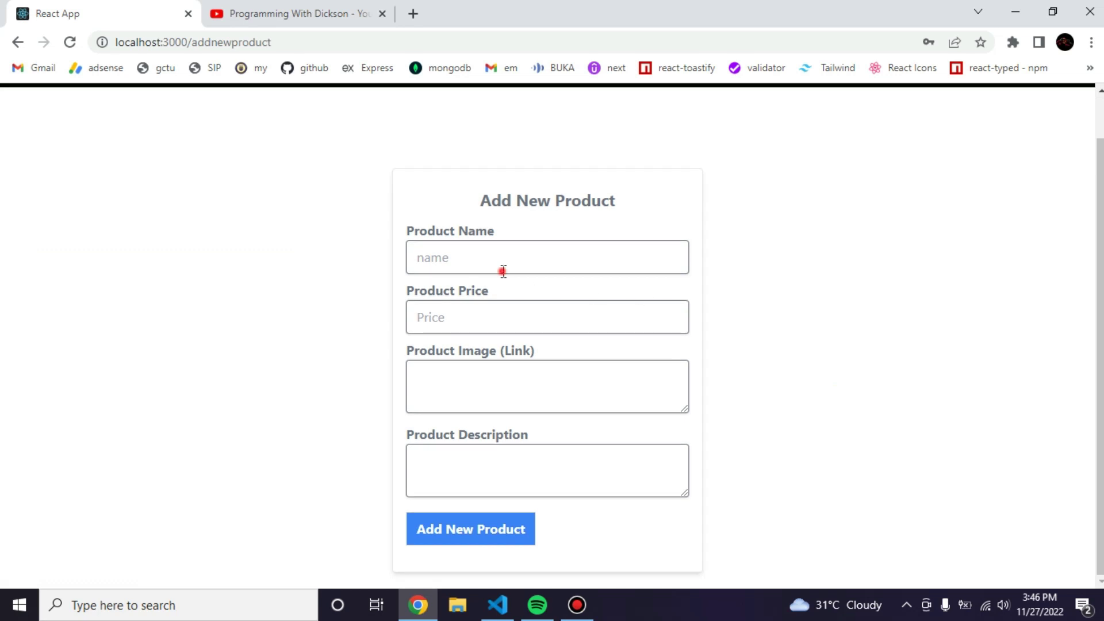
left_click(456, 316)
left_click(449, 394)
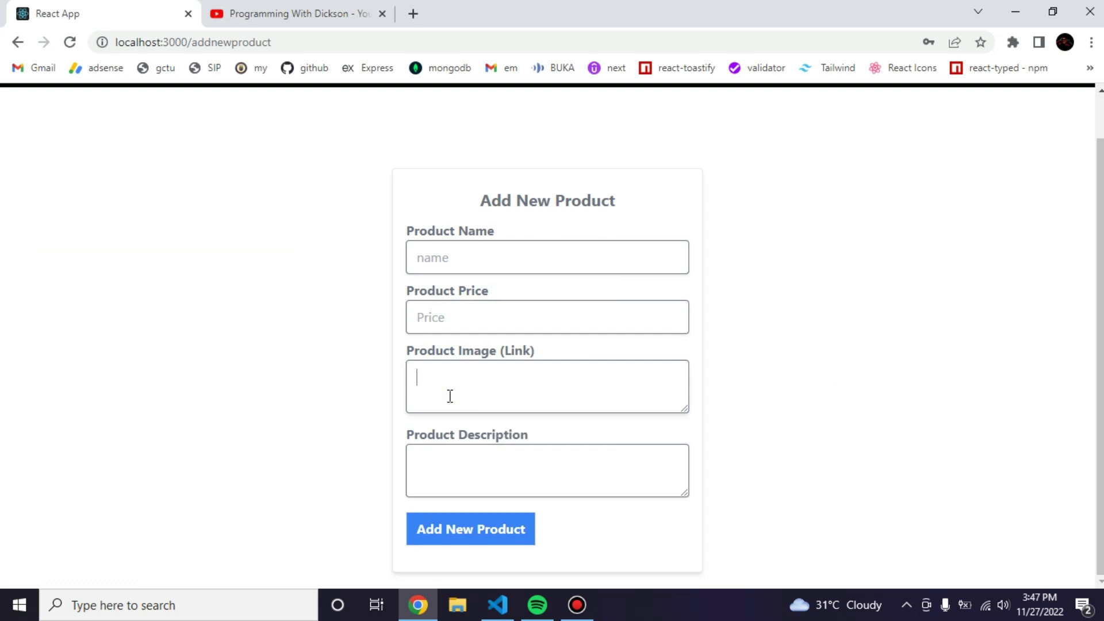
left_click(489, 460)
scroll(857, 385, "up", 1)
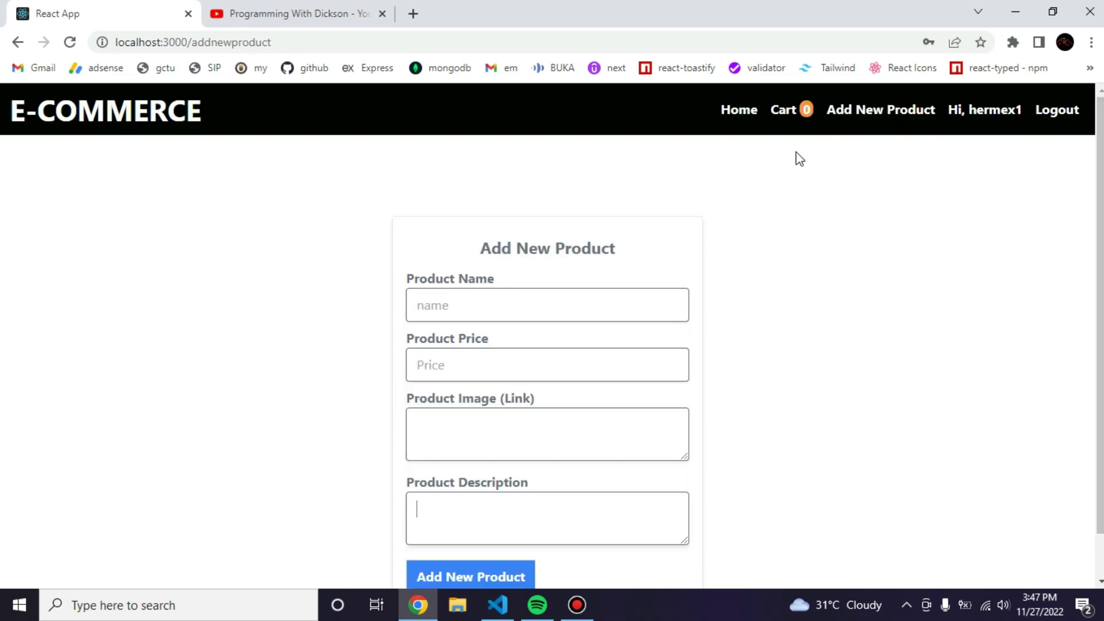
left_click(735, 110)
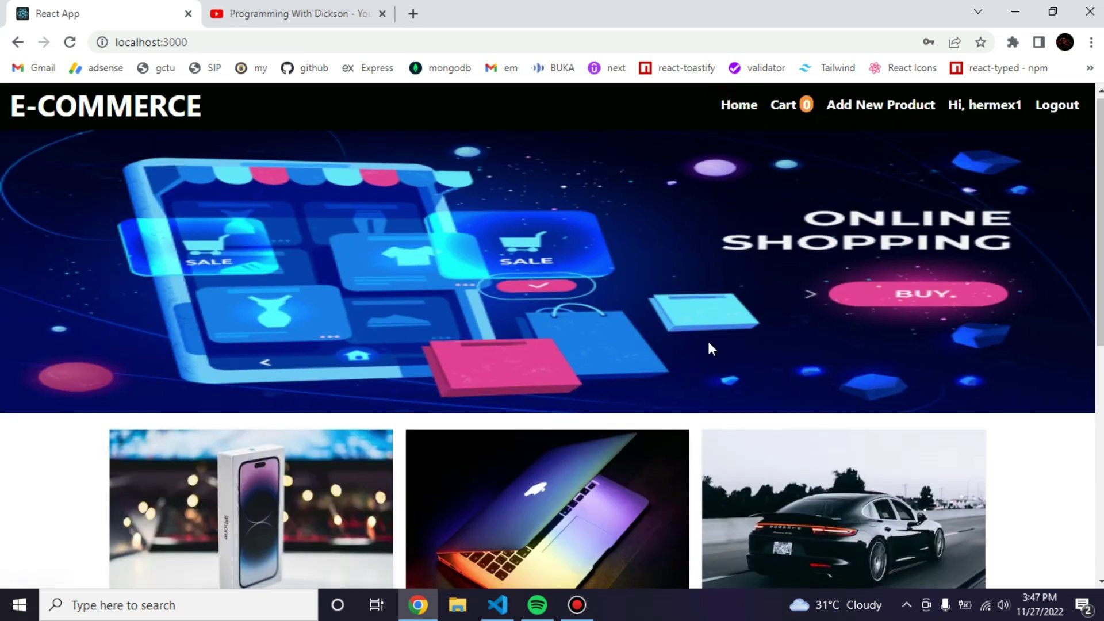
Open the Iphone 14 details page and highlight its description and $1000 price.
scroll(333, 407, "down", 5)
left_click(318, 397)
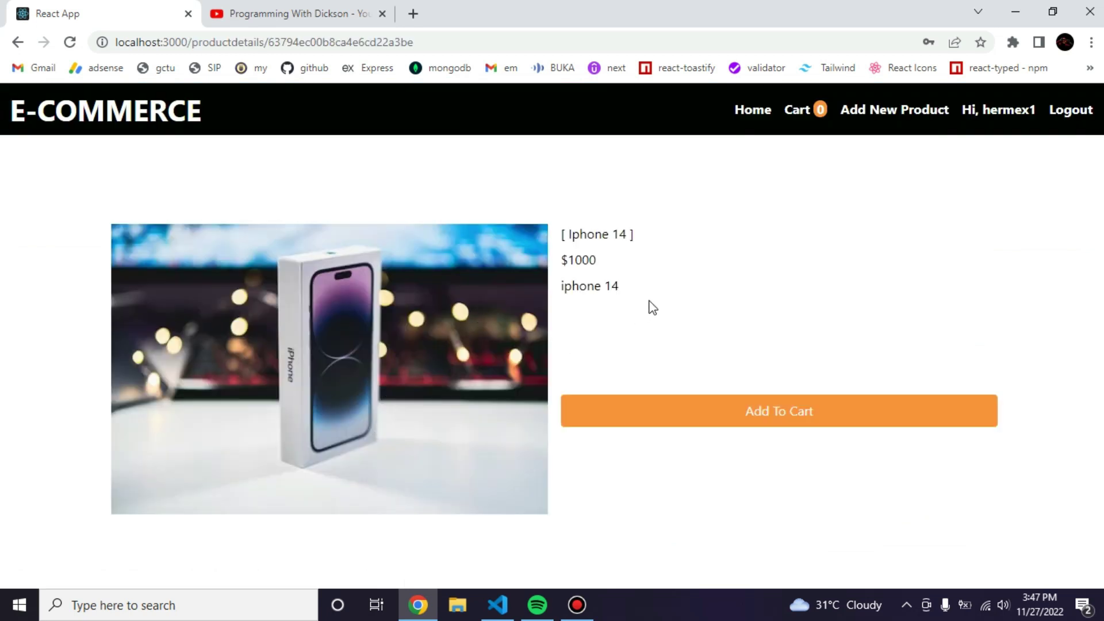
left_click_drag(656, 286, 563, 305)
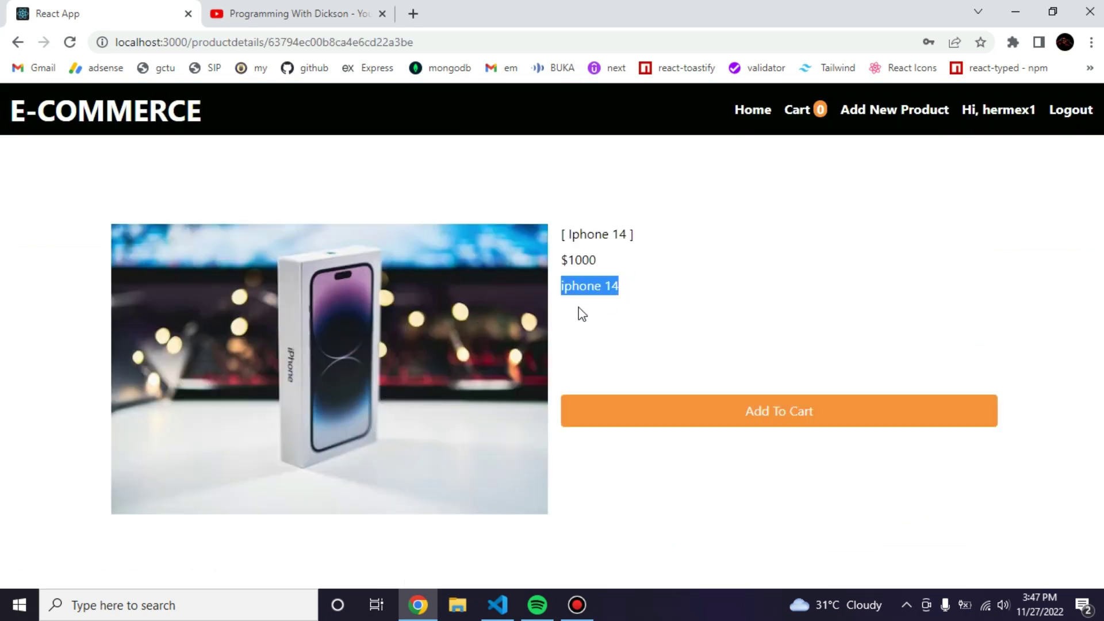
left_click_drag(627, 258, 661, 222)
left_click(661, 225)
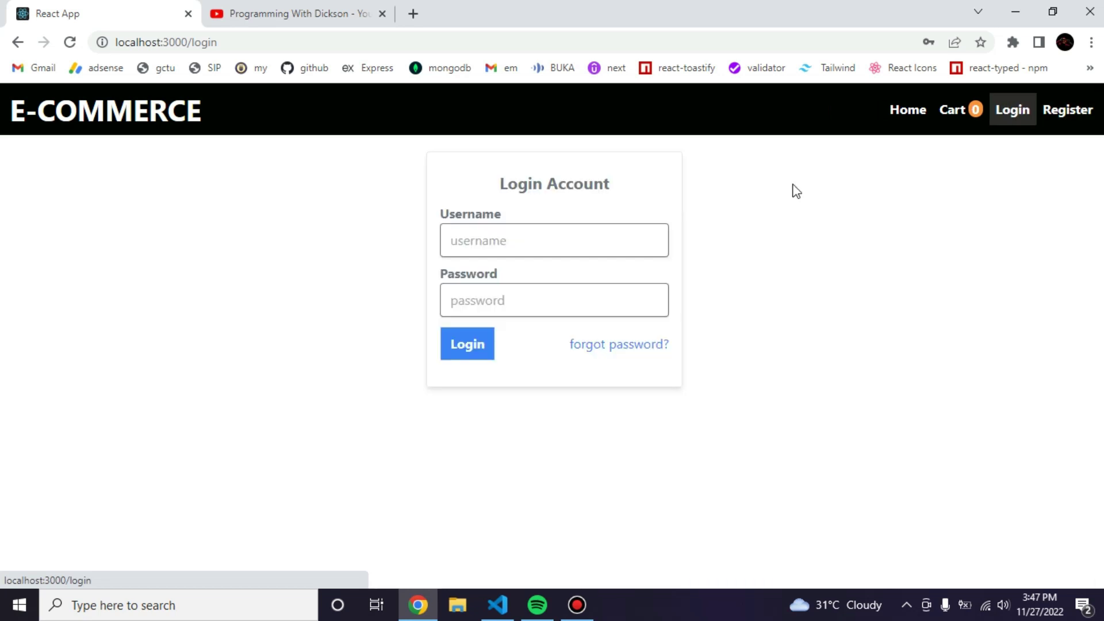
Submit the empty login form, then fill the username from a saved entry and append 1.
left_click(450, 350)
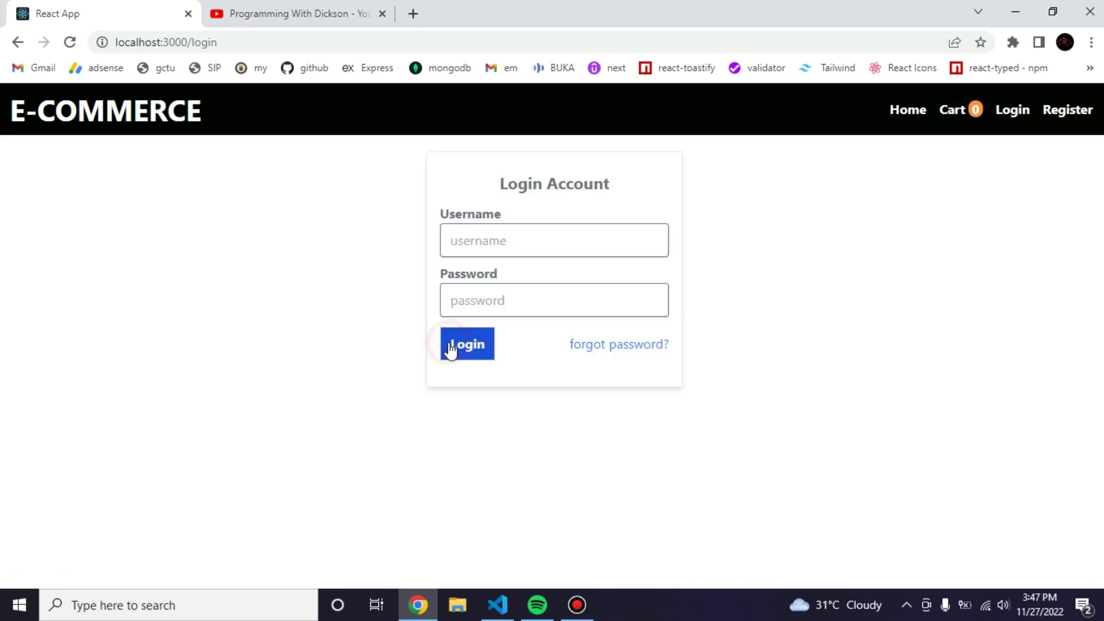
left_click(533, 225)
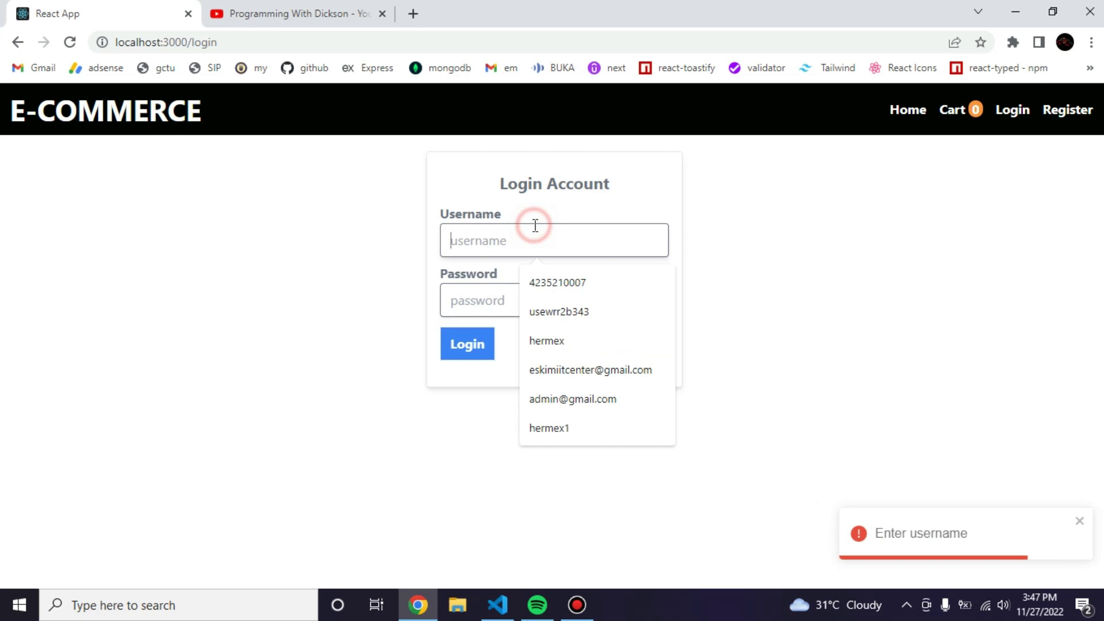
left_click(548, 342)
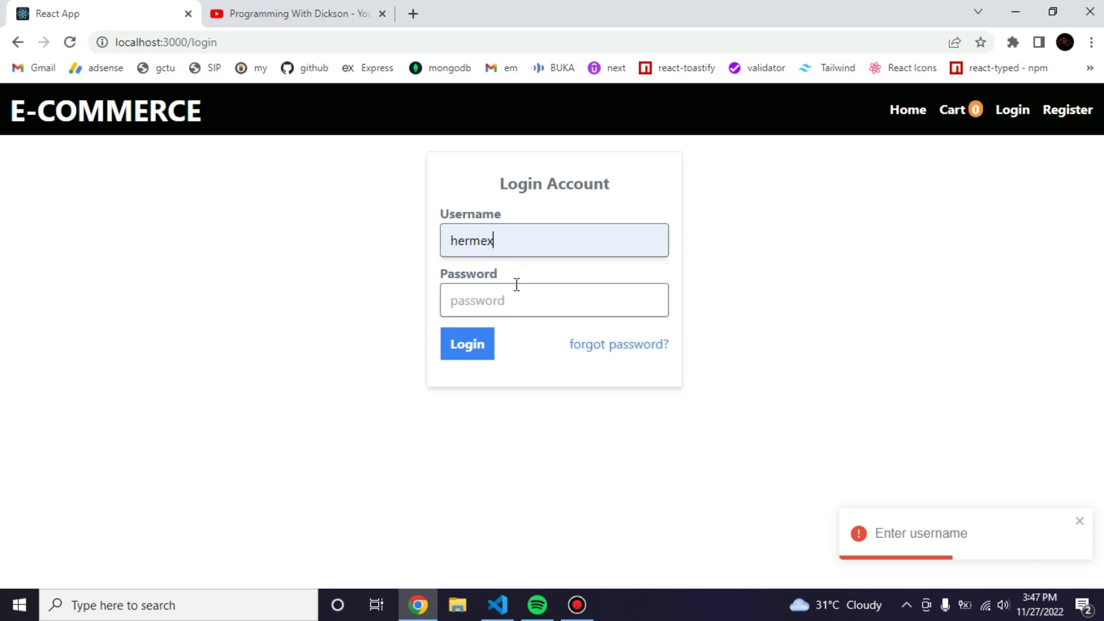
left_click(512, 242)
type("1")
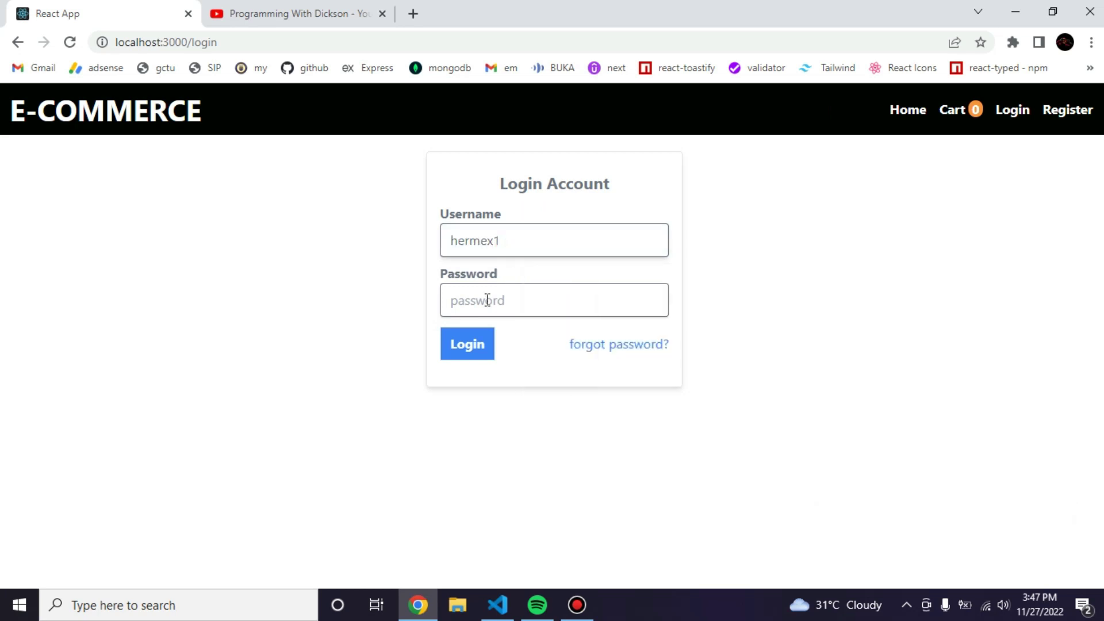
Enter a two-character password and submit the login form several times.
left_click(484, 308)
type("12")
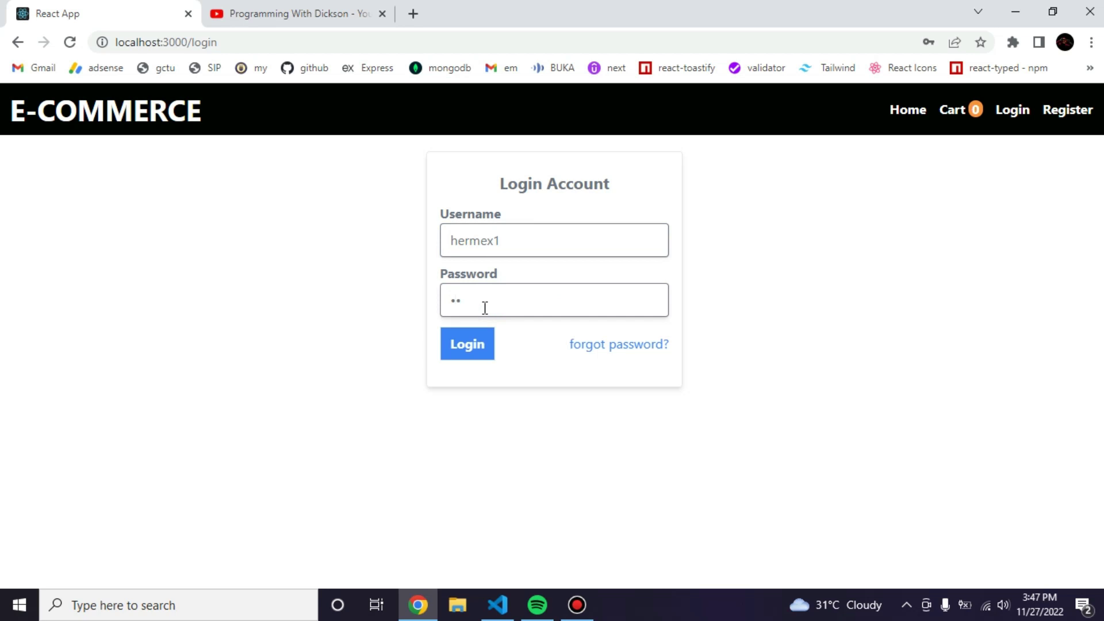
left_click(471, 349)
left_click(470, 343)
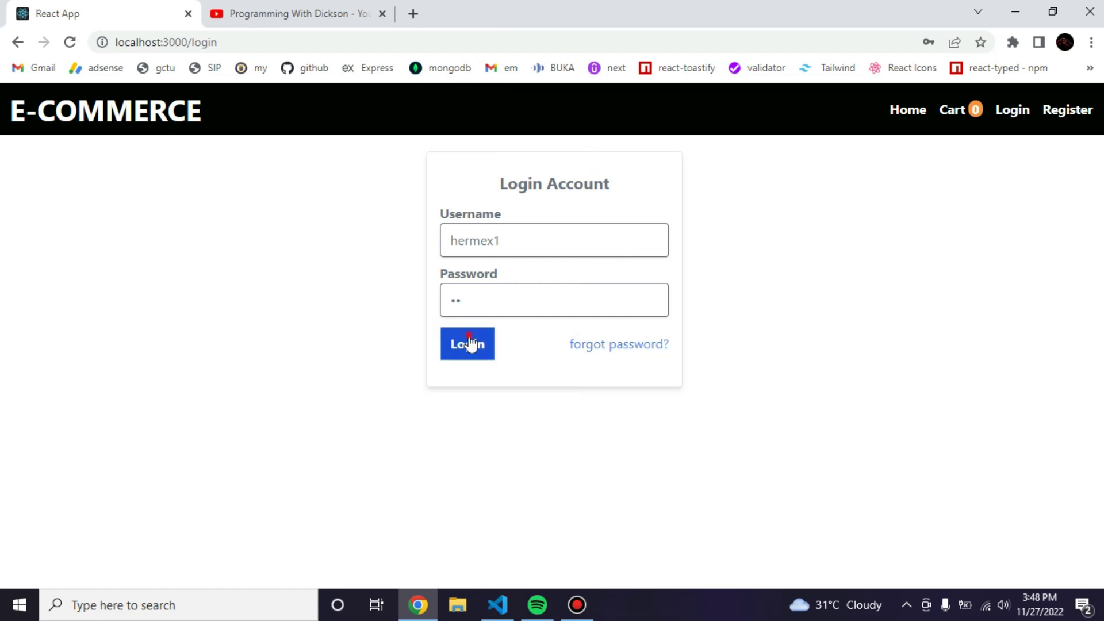
left_click(471, 343)
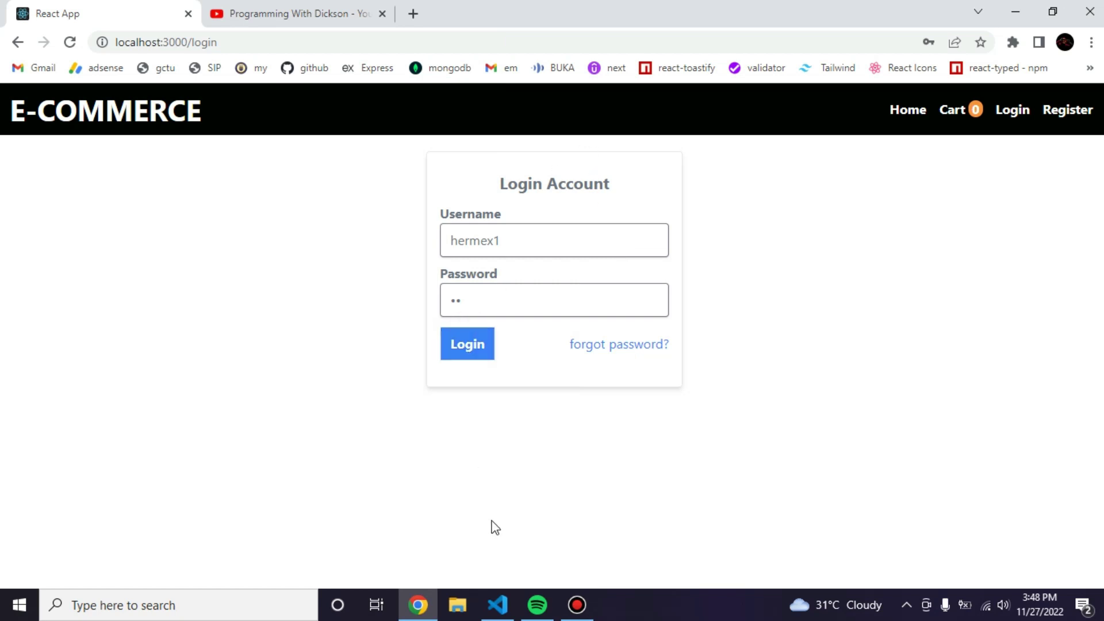
Check the VS Code server terminal for the database connection on port 5000, then return to the login page.
left_click(501, 605)
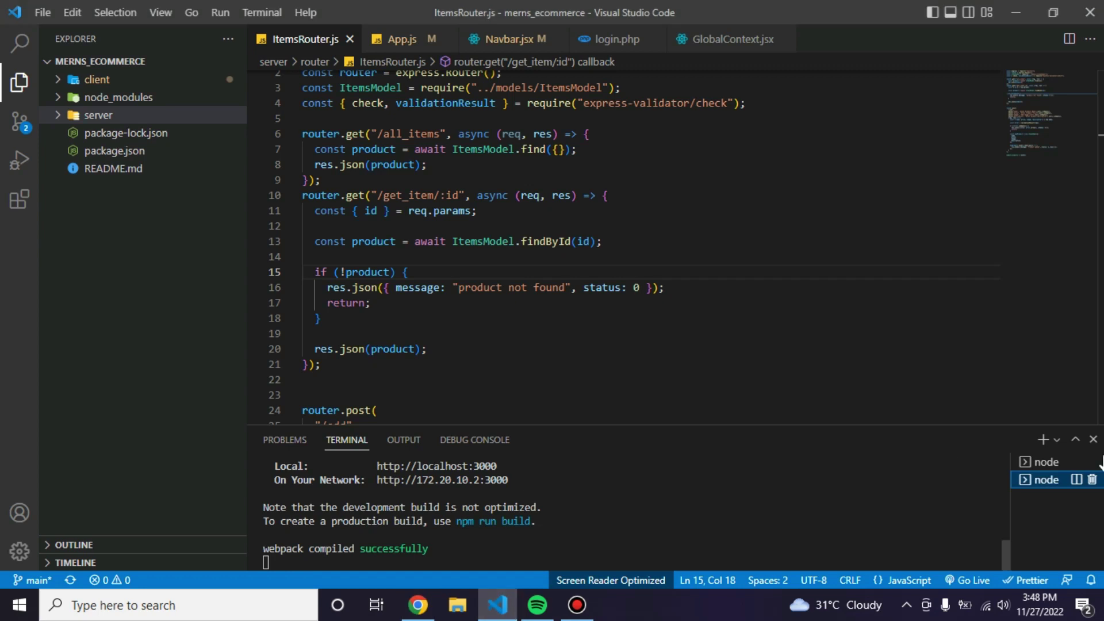
left_click(1048, 464)
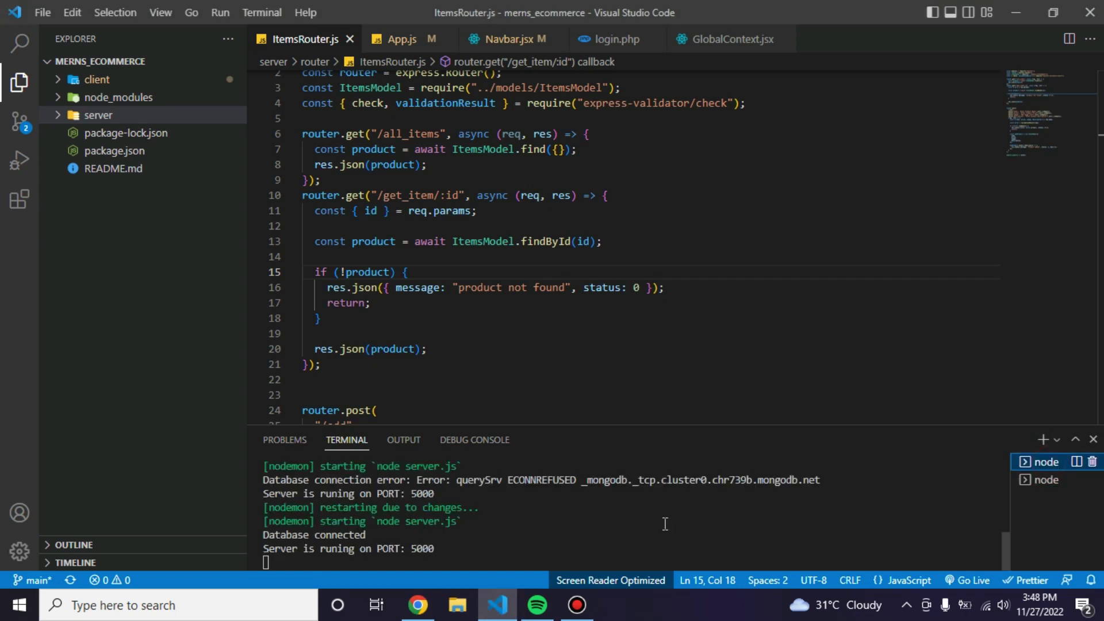
scroll(666, 524, "up", 2)
scroll(665, 523, "down", 2)
left_click(424, 611)
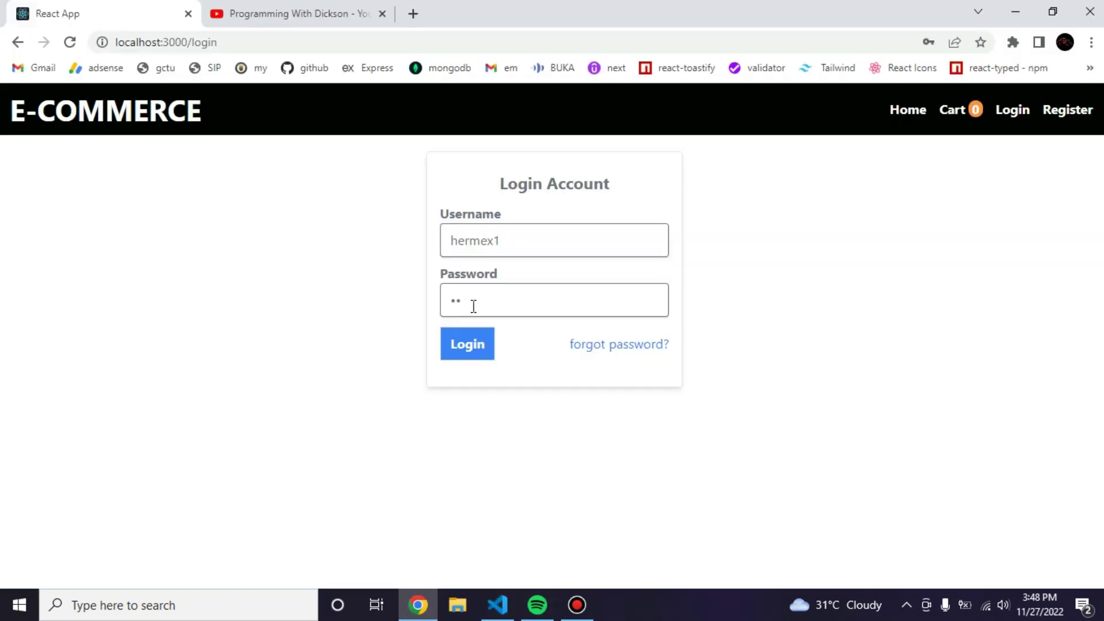
Lengthen the password to seven characters and resubmit, then right-click the still-showing login page.
left_click(468, 345)
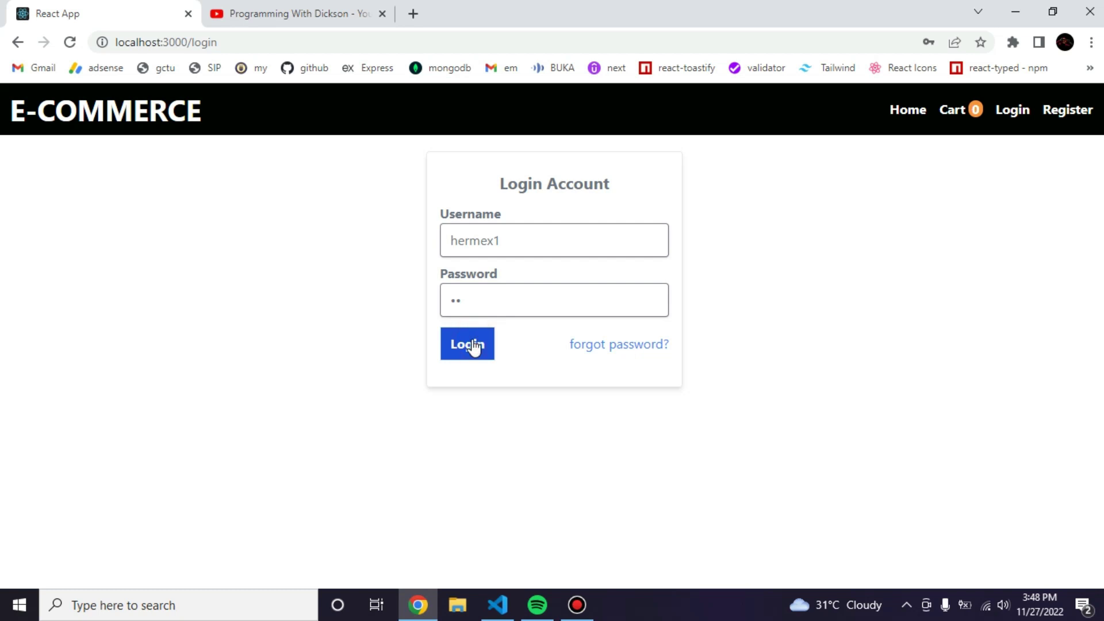
left_click(486, 294)
type("123")
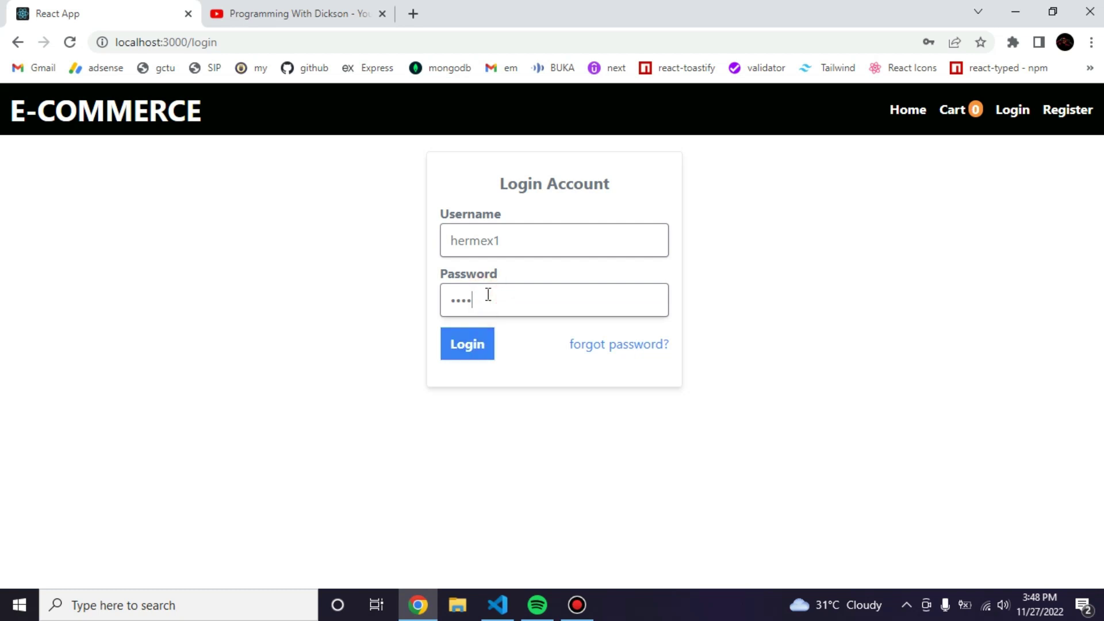
type("45")
left_click(467, 349)
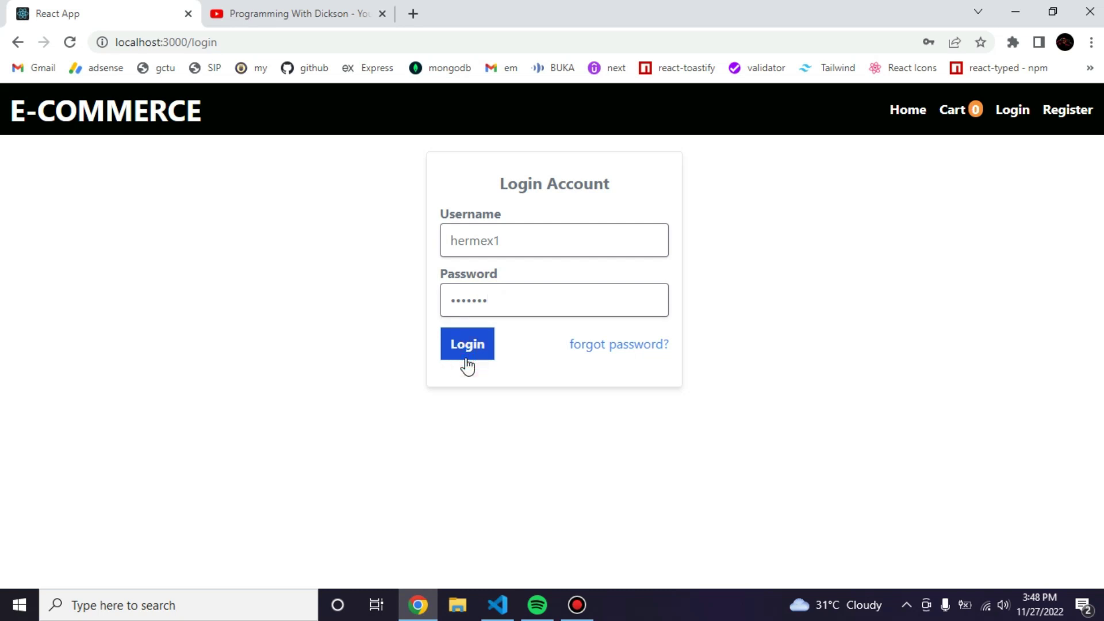
left_click(774, 217)
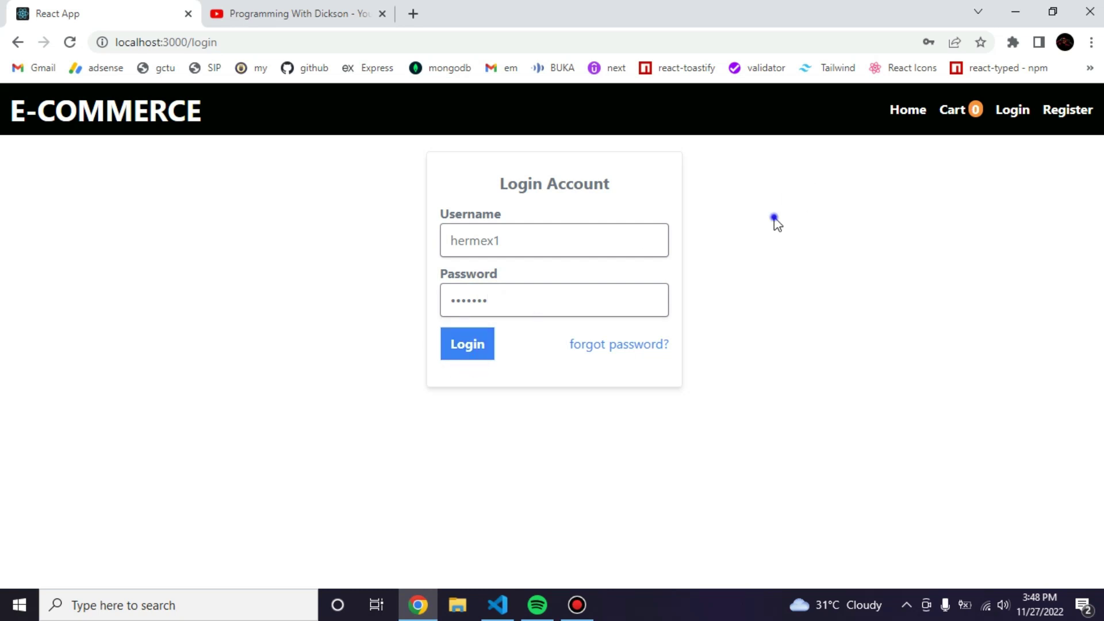
right_click(774, 217)
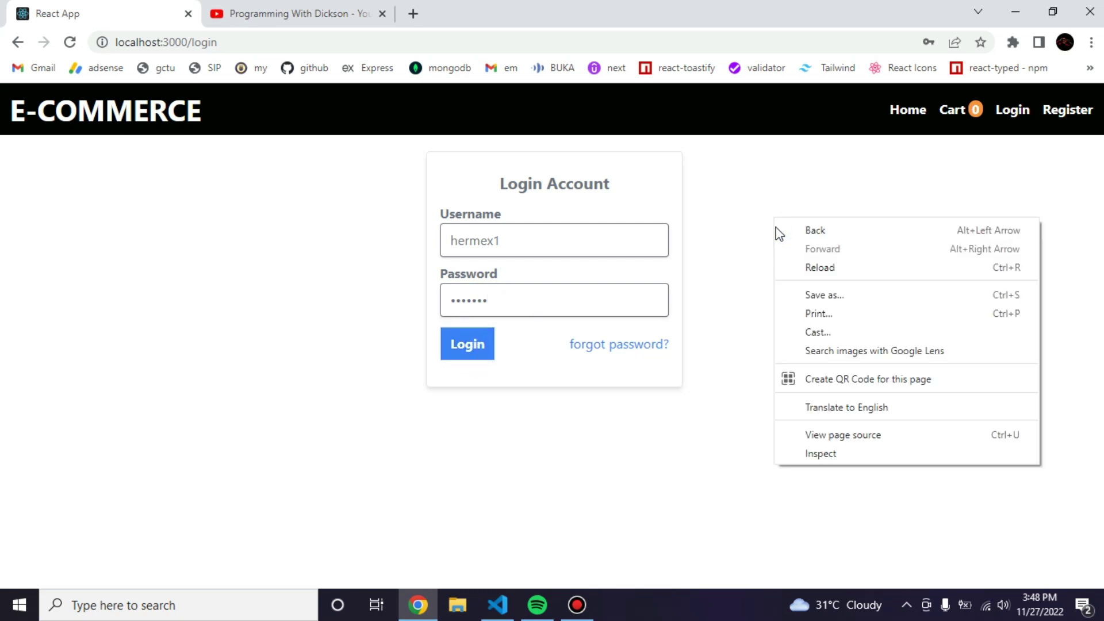
Inspect the page and show a cleared Console filtered to info messages.
left_click(848, 454)
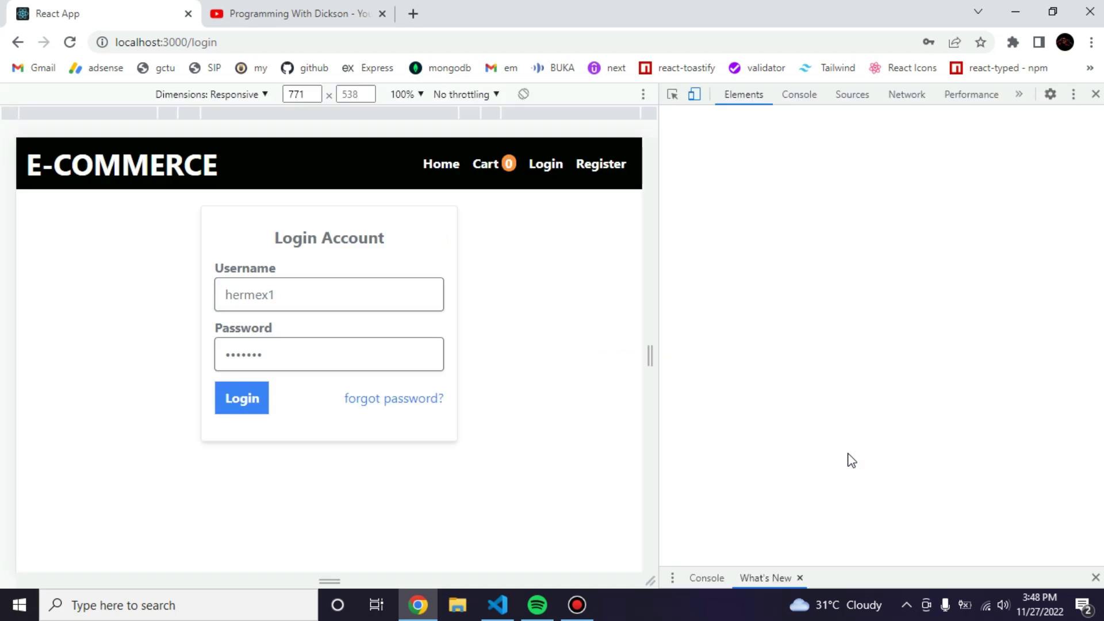
left_click(807, 96)
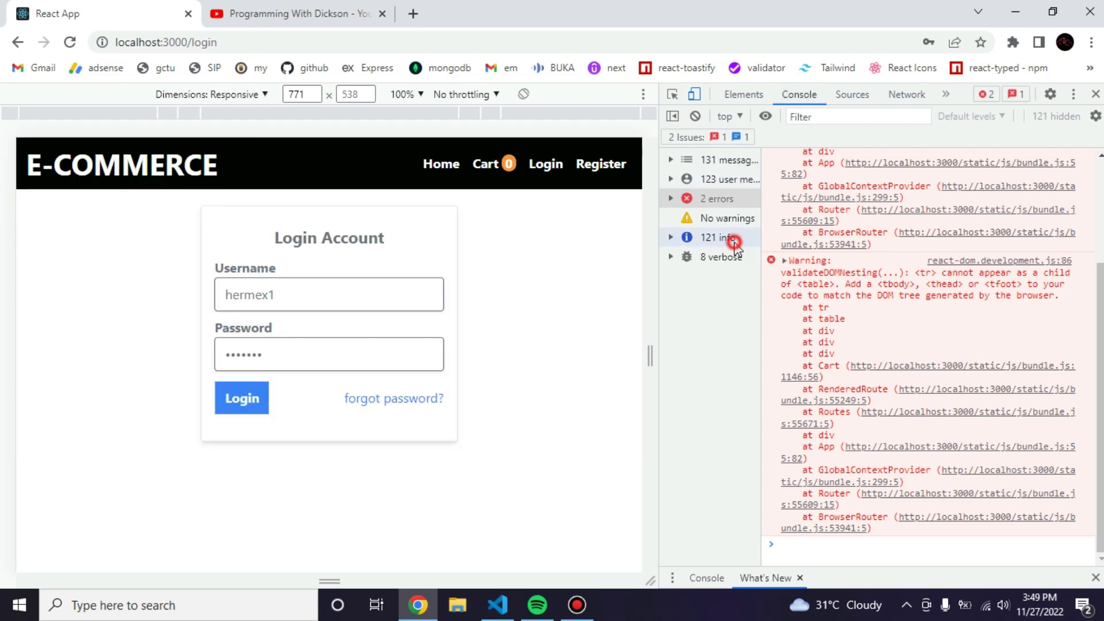
left_click(734, 241)
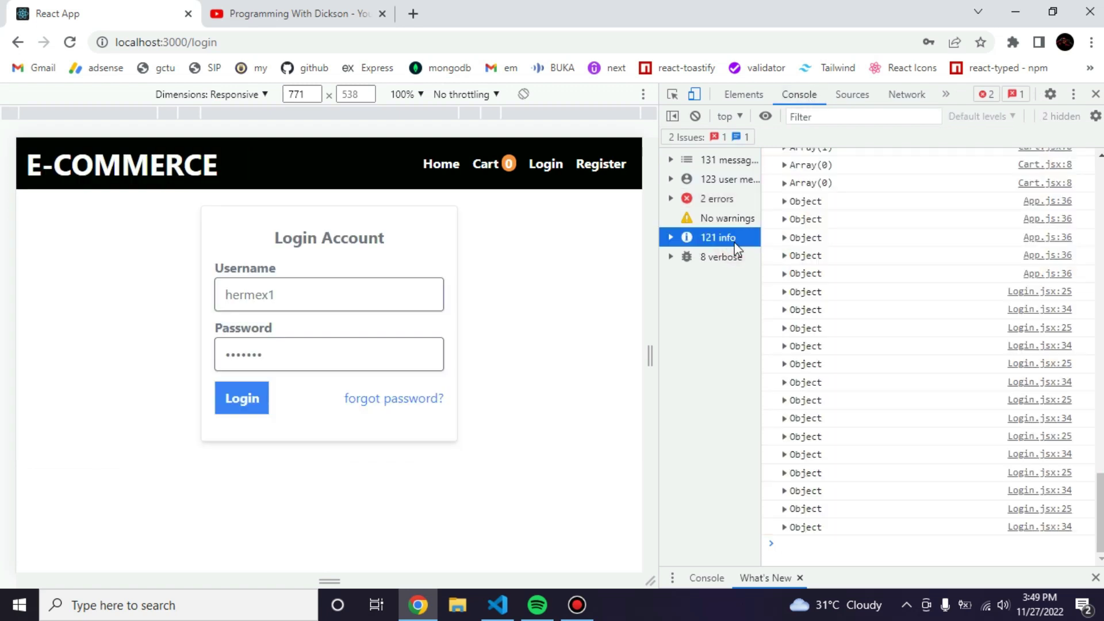
left_click(695, 116)
Resubmit the login and expand the logged response: status 200, created false, 'Invalid Account'.
left_click(227, 417)
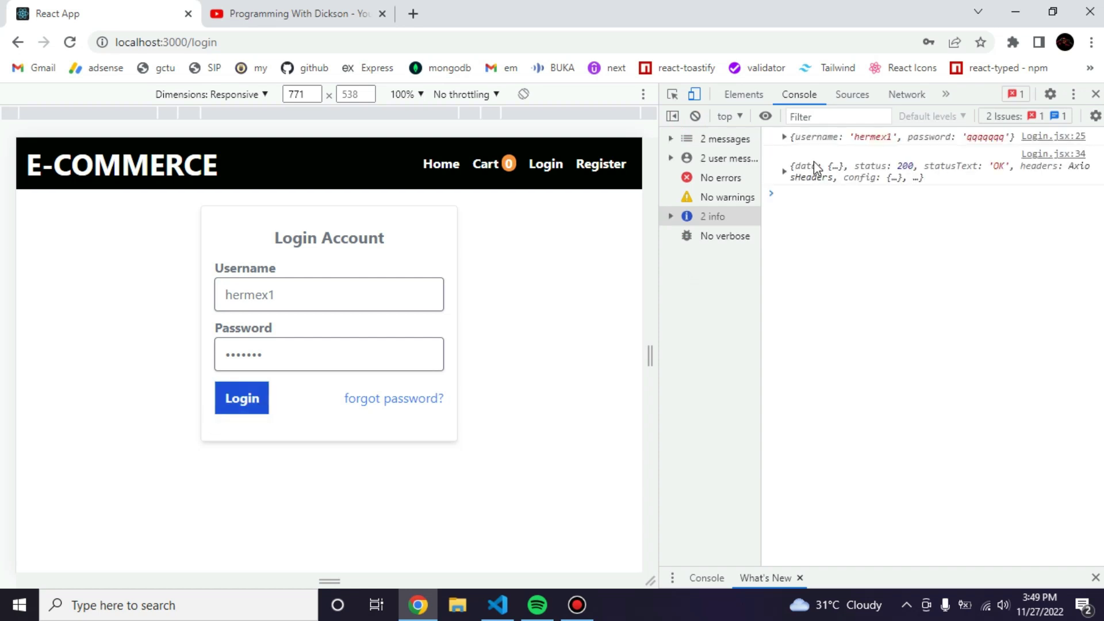
left_click(784, 138)
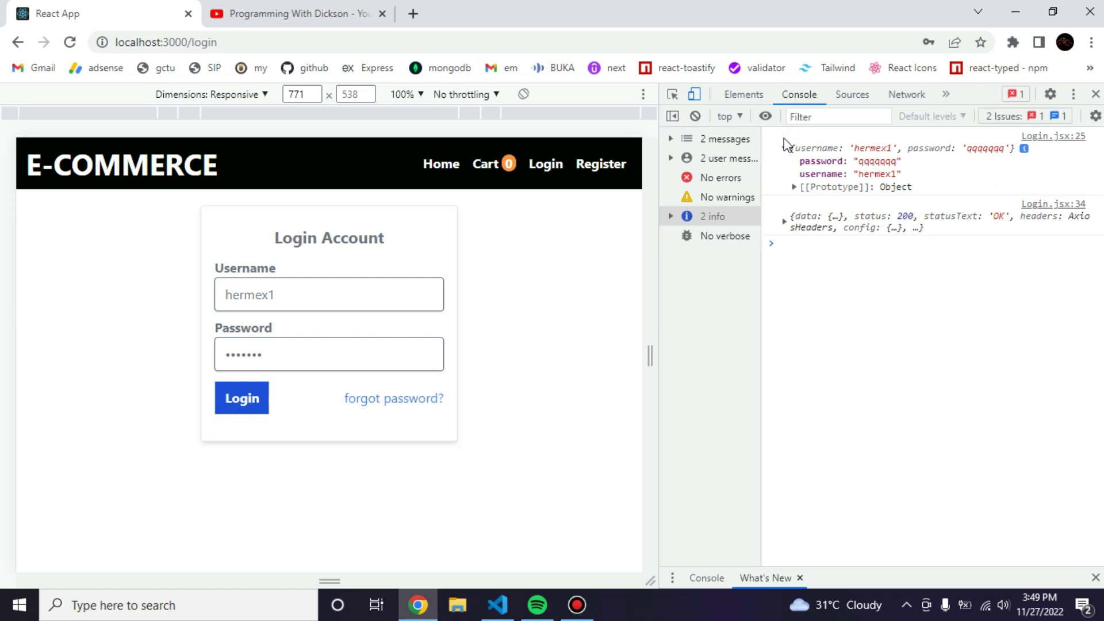
left_click(785, 222)
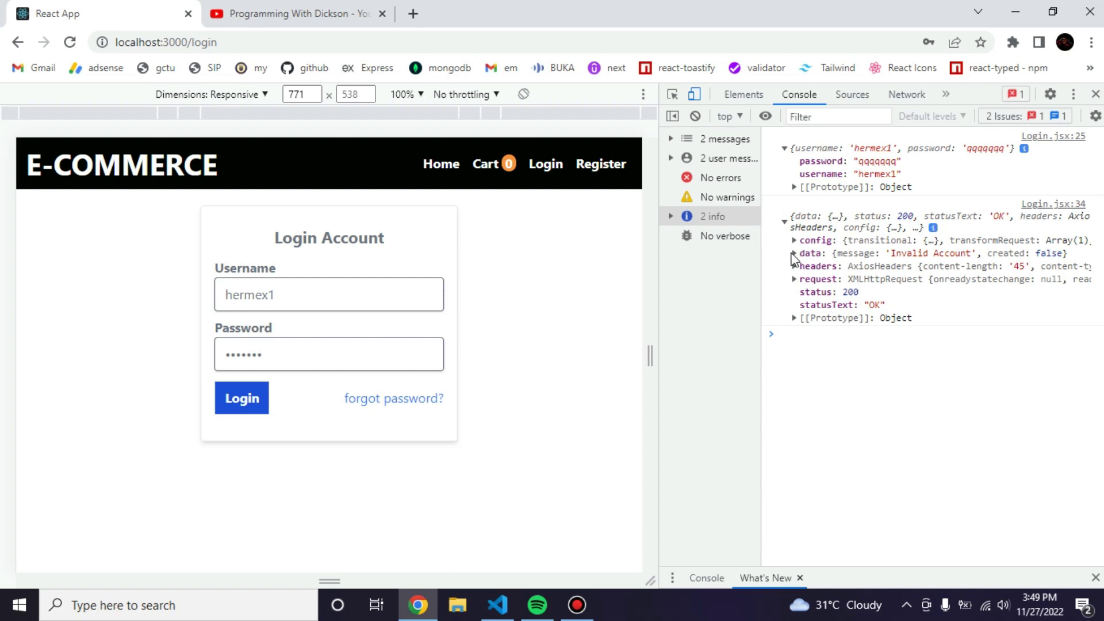
left_click(794, 253)
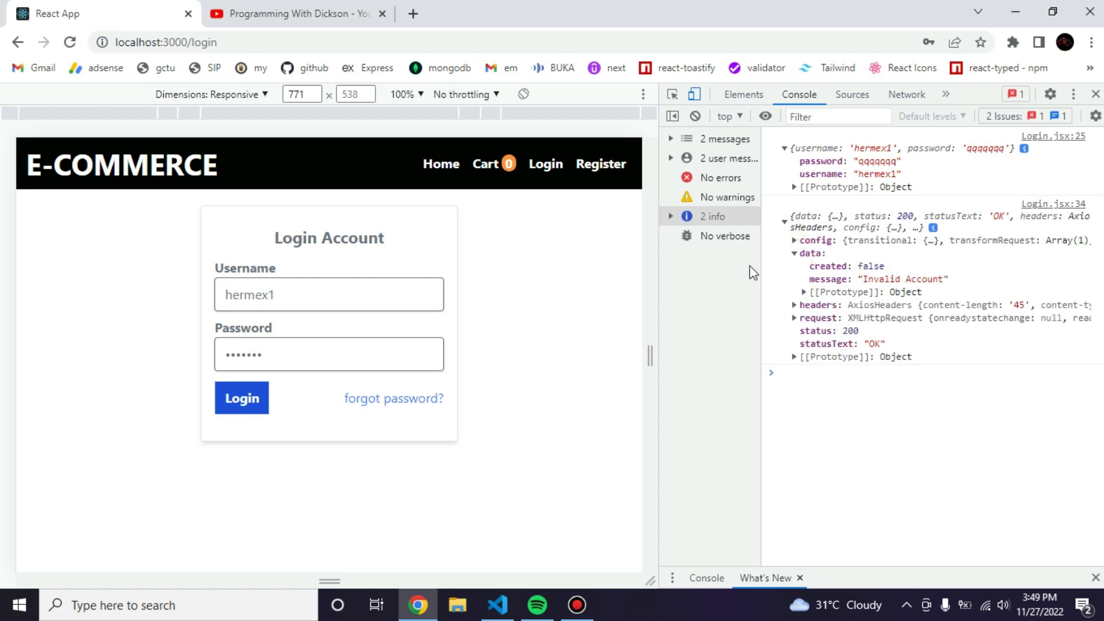
Remove the username's last character and retry the login.
left_click(292, 295)
key("BackSpace")
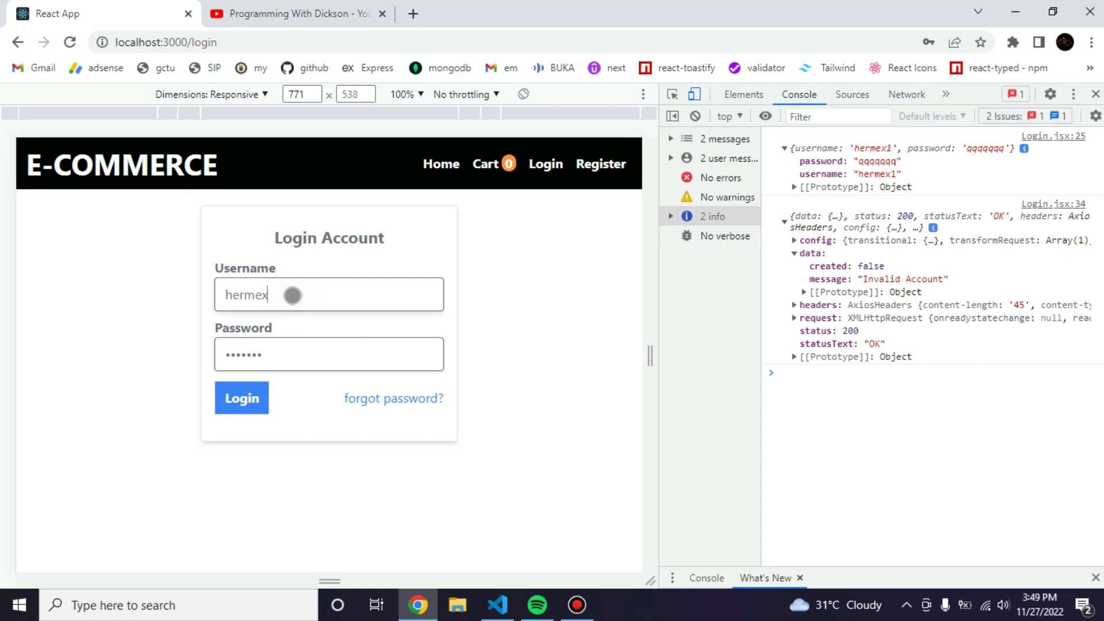
left_click(249, 398)
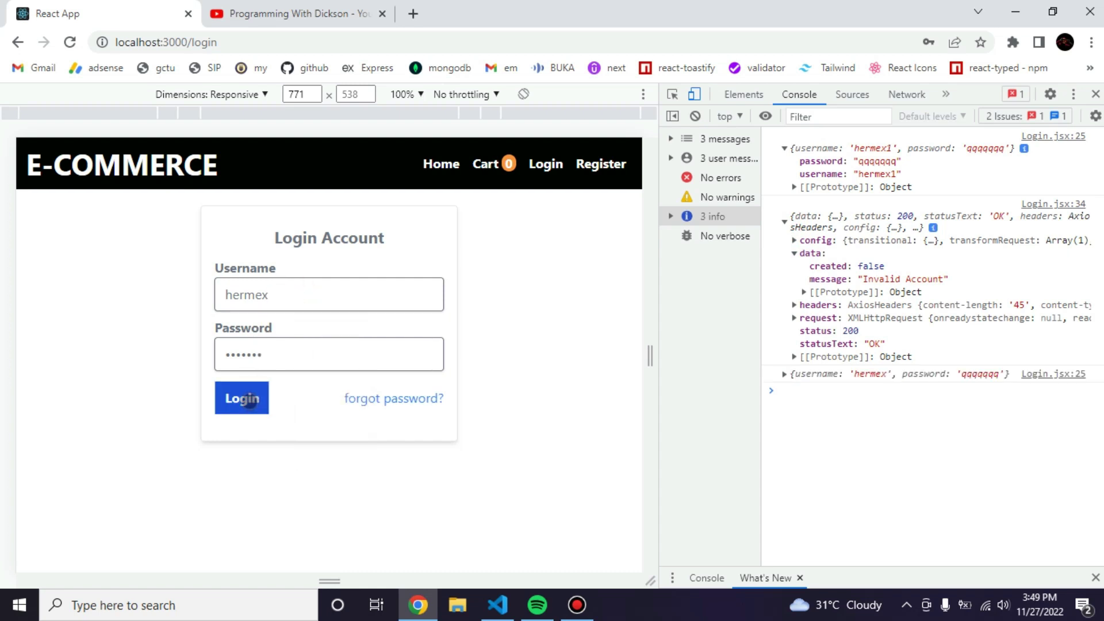
Replace the password with the correct one and log in, reaching the home page.
left_click(293, 369)
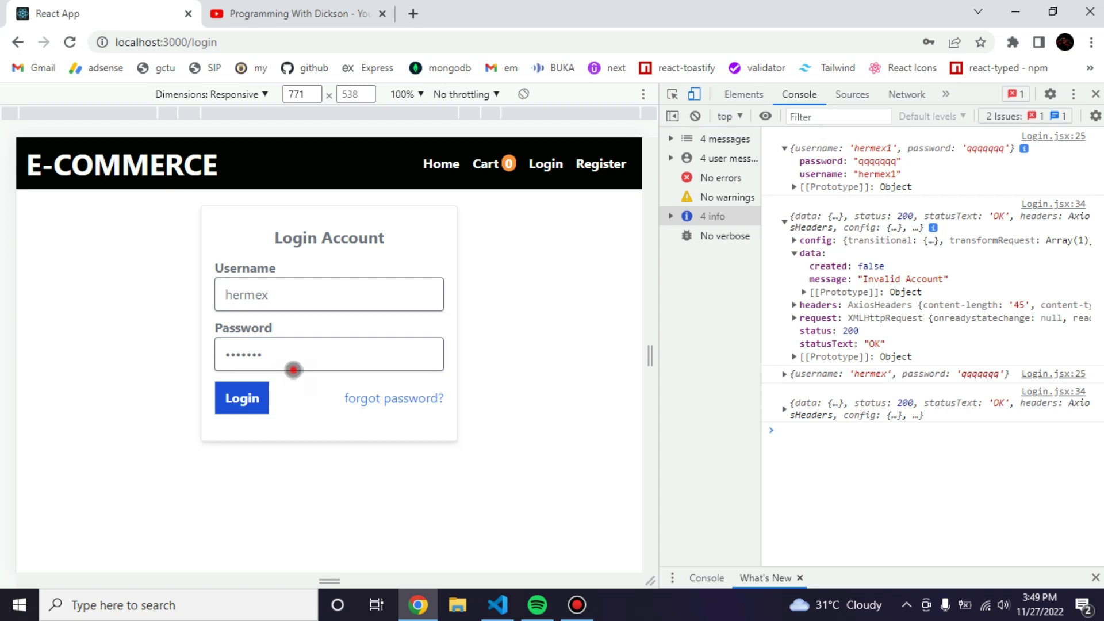
key("BackSpace")
key("BackSpace")
key("BackSpace")
key("BackSpace")
key("BackSpace")
key("BackSpace")
key("BackSpace")
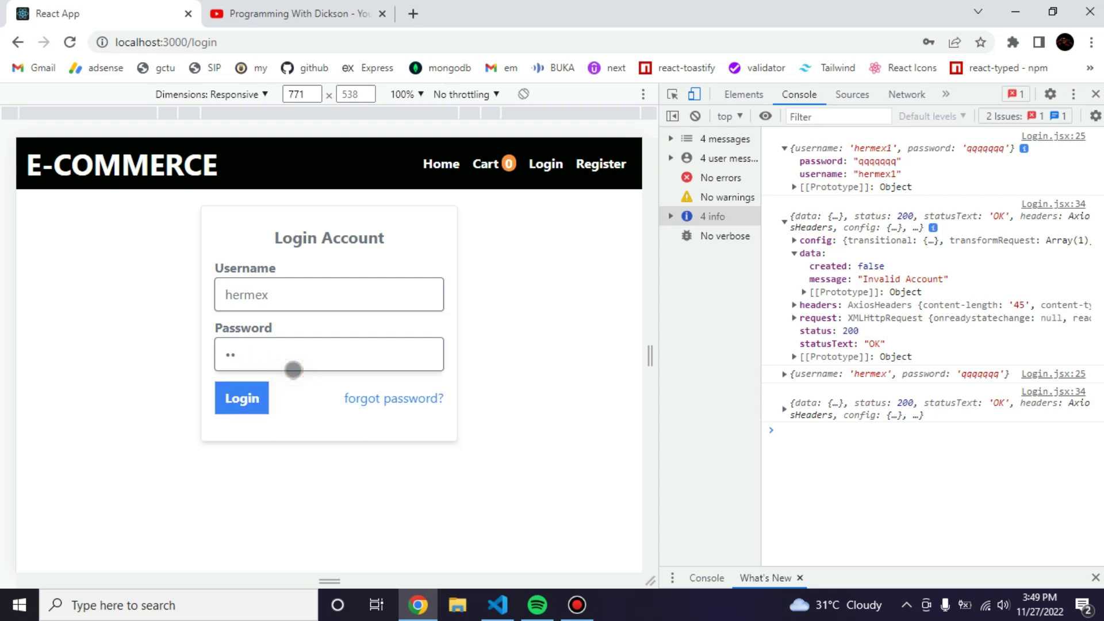
type("qqqqqqqq")
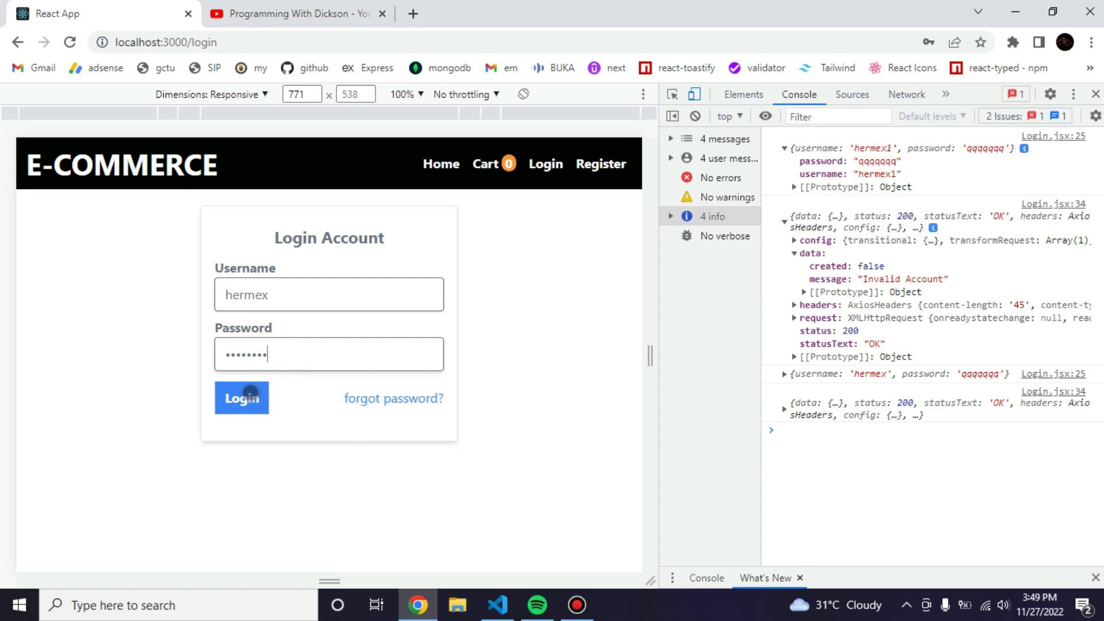
left_click(250, 394)
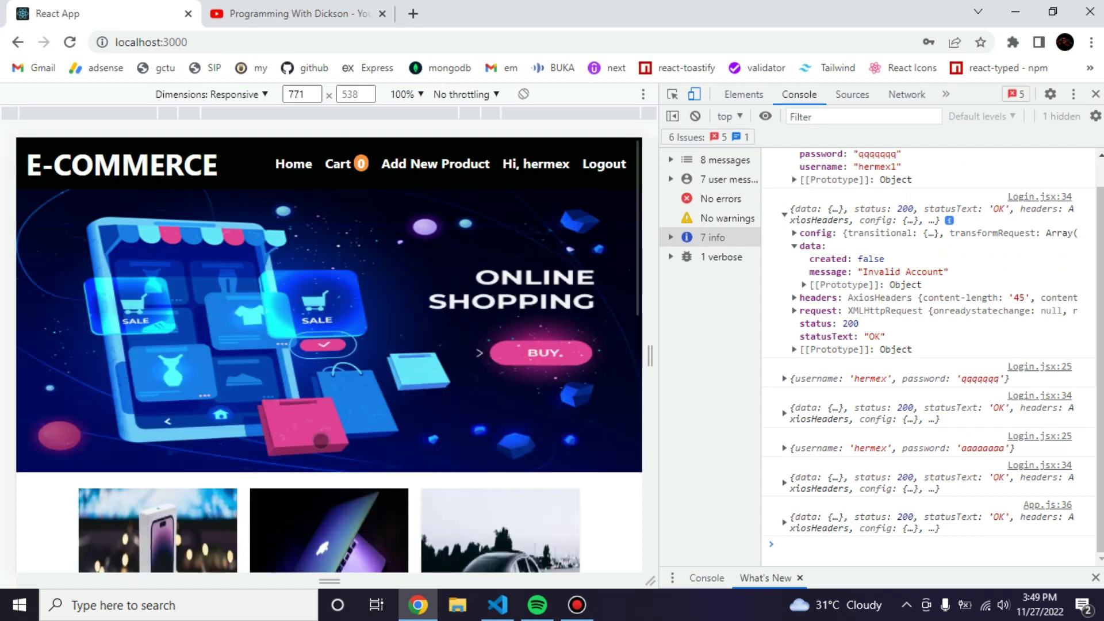
scroll(321, 441, "down", 6)
scroll(321, 441, "down", 3)
scroll(321, 441, "up", 9)
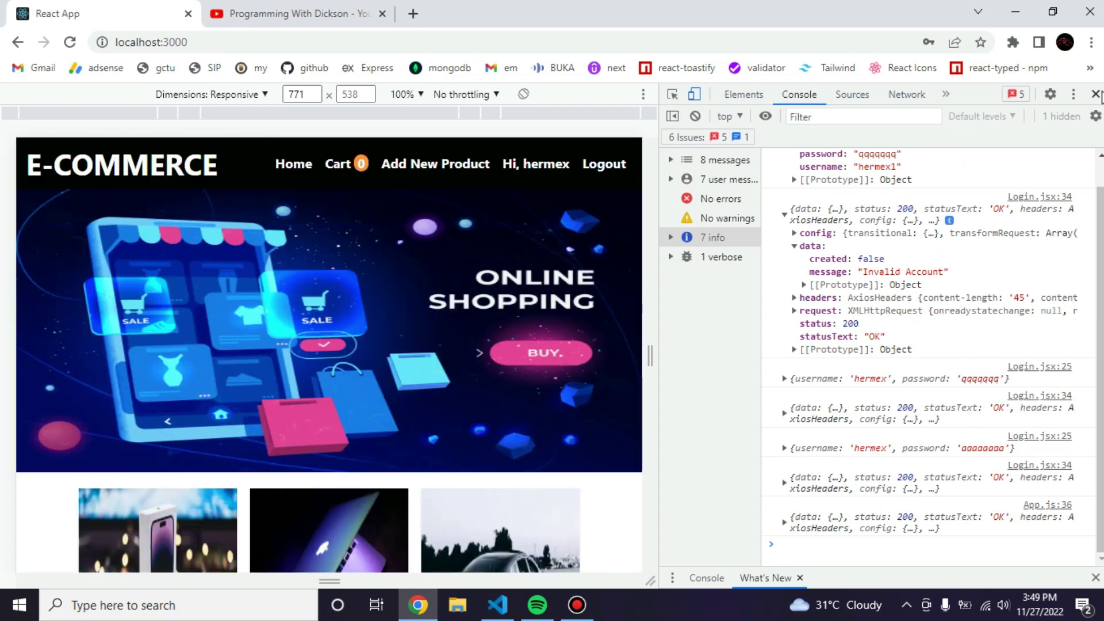
Close DevTools, view the empty cart showing No Item Selected, then return to VS Code.
left_click(1095, 94)
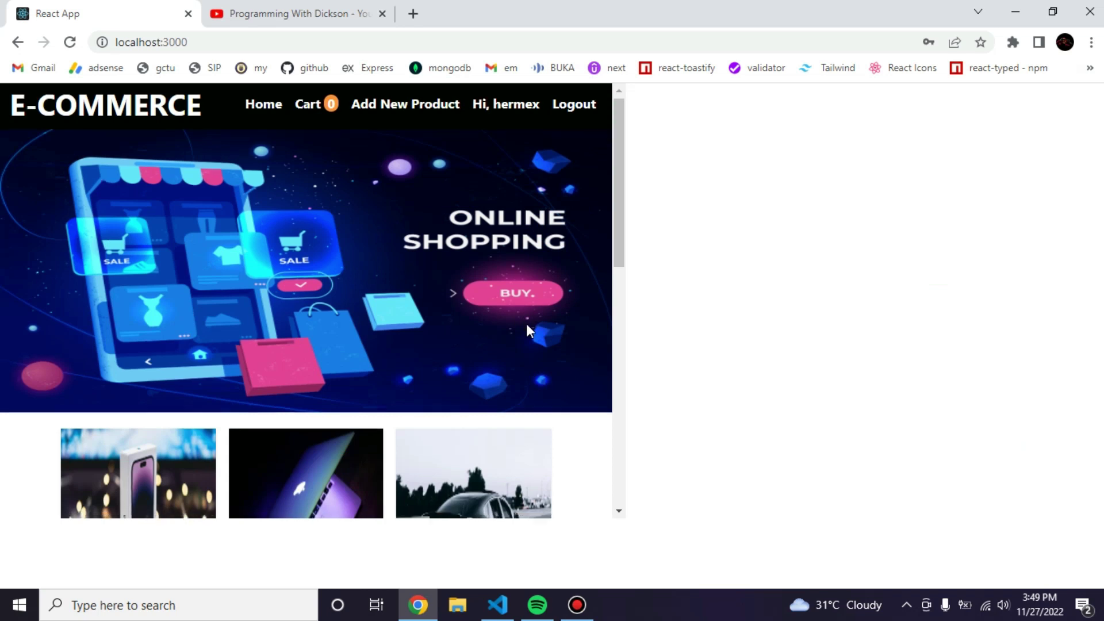
scroll(527, 324, "down", 5)
scroll(526, 326, "up", 4)
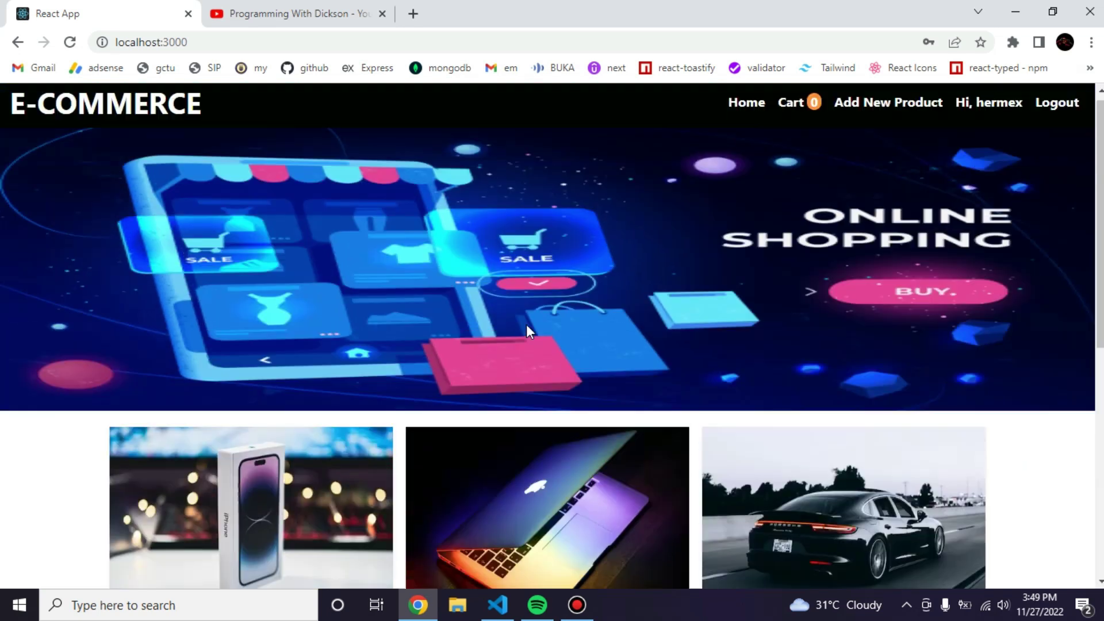
left_click(792, 110)
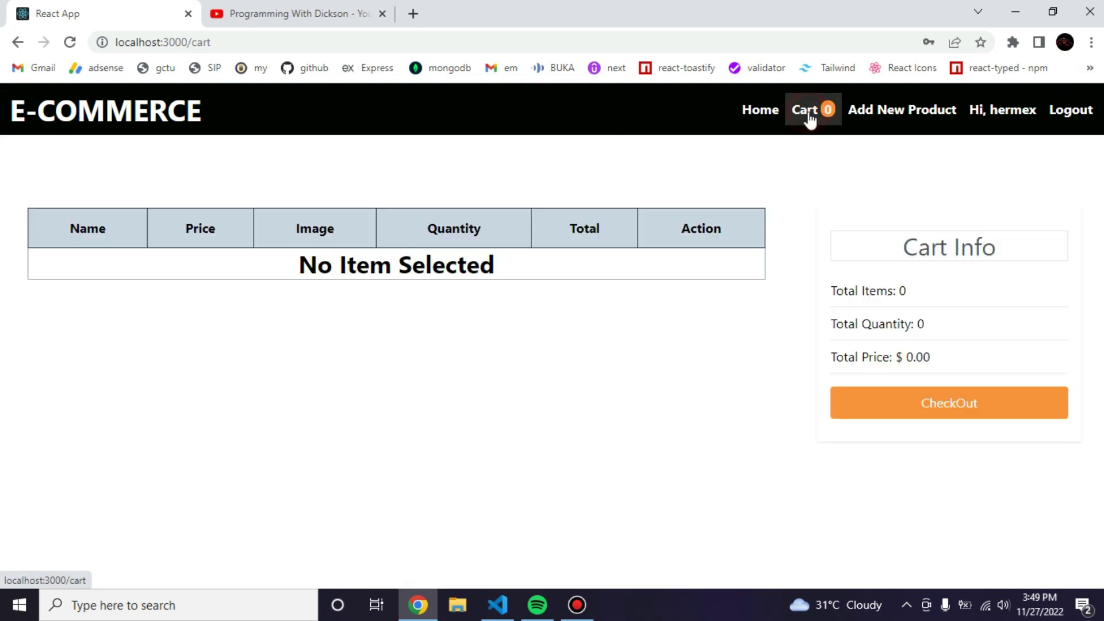
left_click(498, 603)
Expand client/src in the Explorer to list assets, components, GlobalContext, pages, App.js and index.js.
left_click(484, 241)
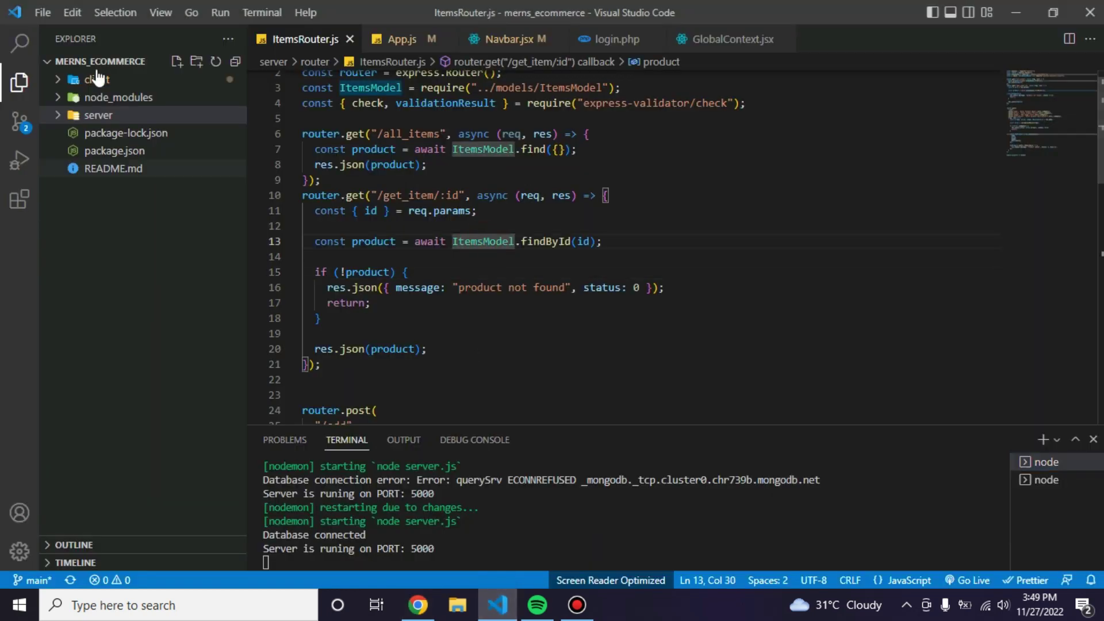
left_click(97, 80)
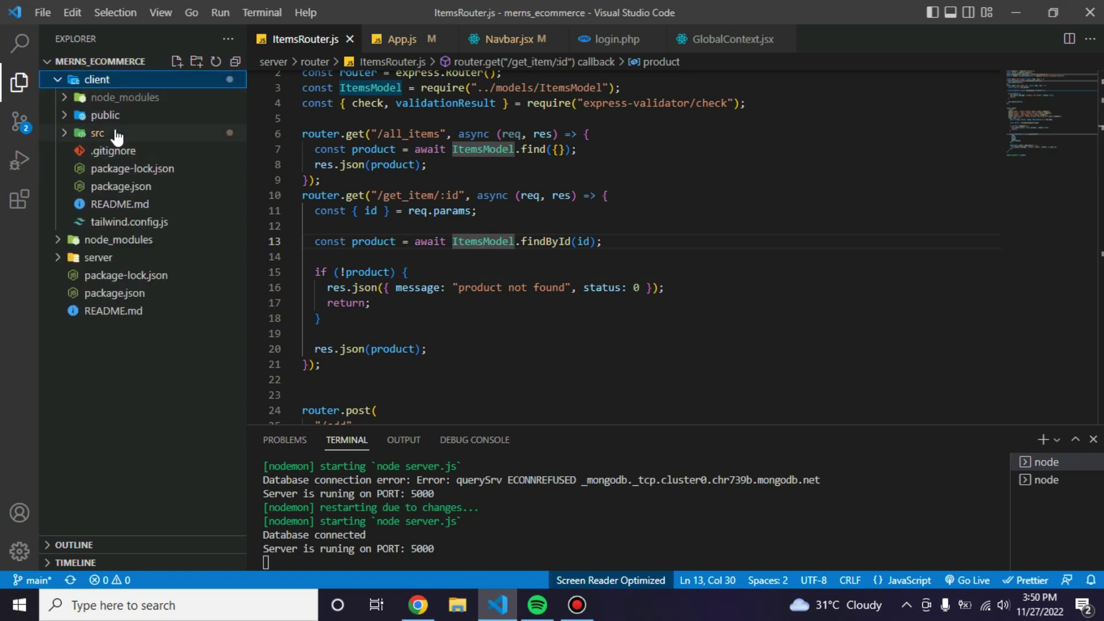
left_click(98, 133)
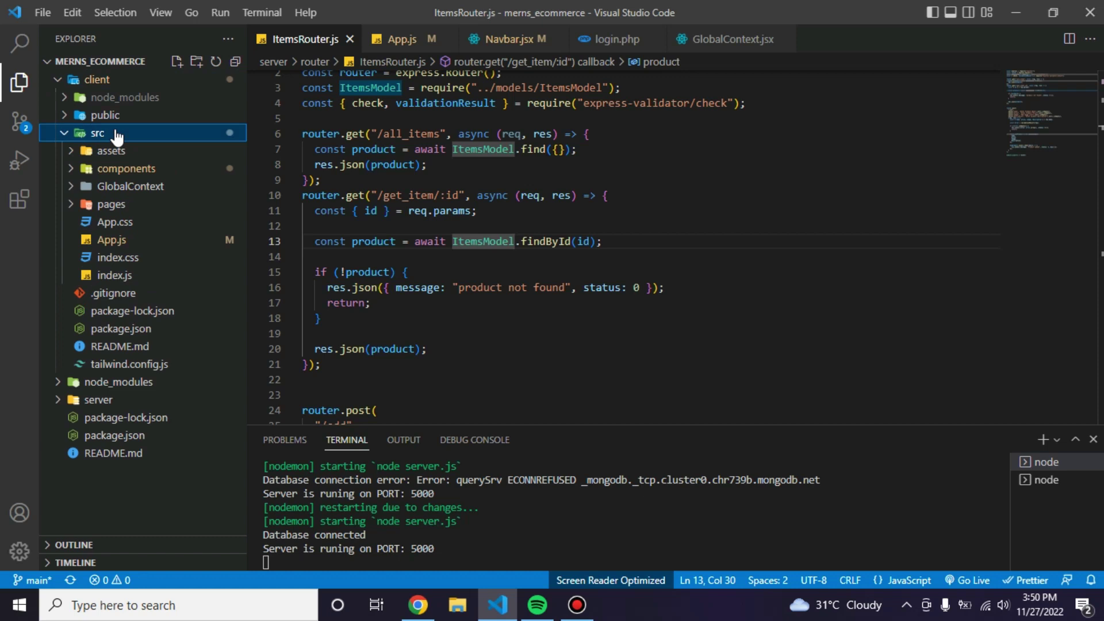